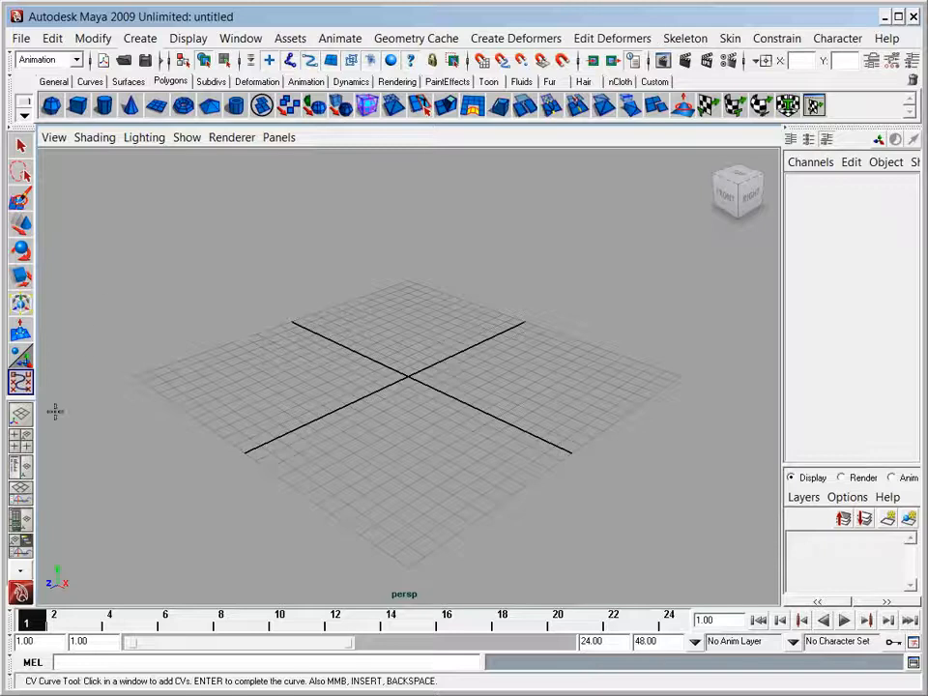
Step: Draw a five-point U-shaped CV curve in the front view, symmetric about the vertical axis with both ends on the horizontal axis
{"action": "left_click", "coordinate": [20, 435]}
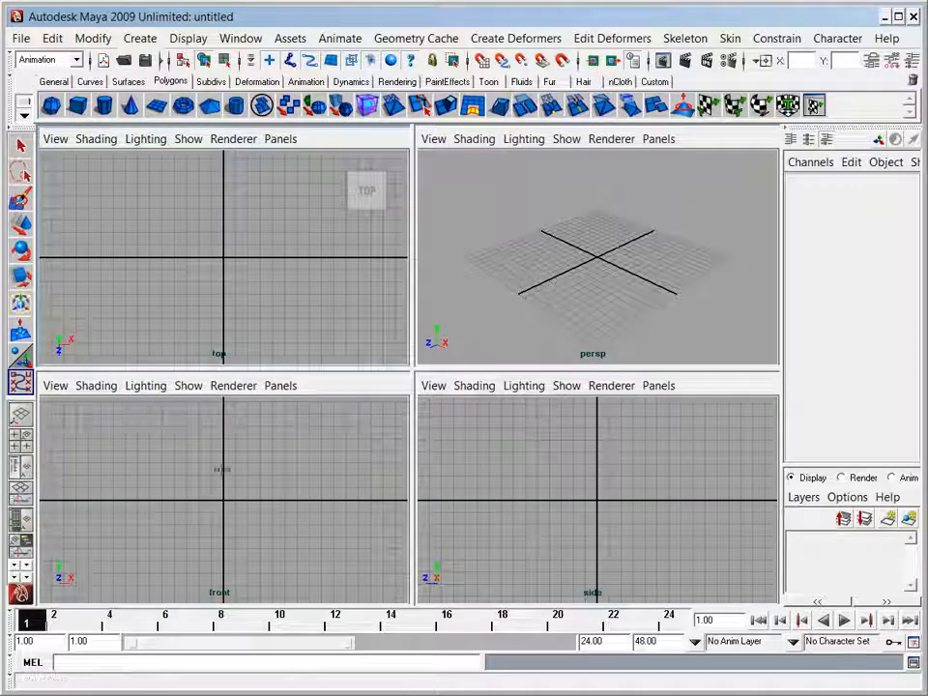
{"action": "left_click", "coordinate": [192, 537]}
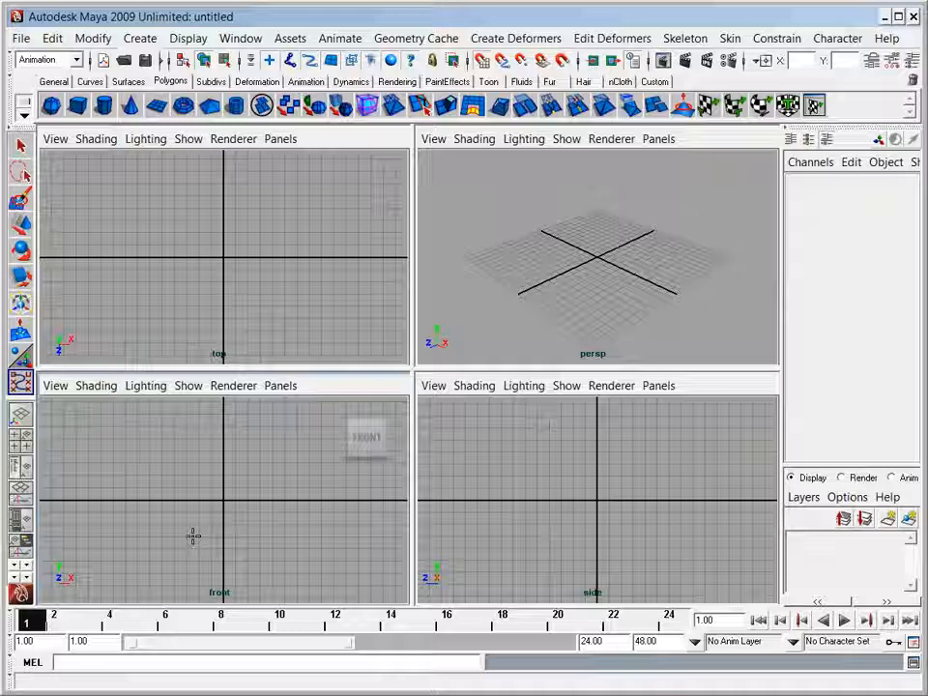
{"action": "left_click", "coordinate": [150, 501]}
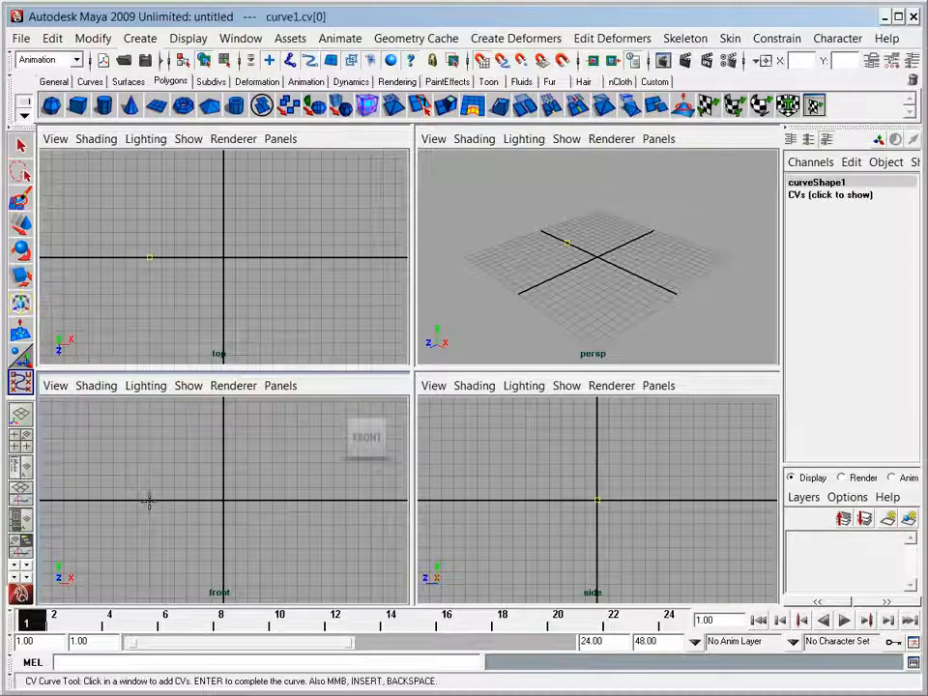
{"action": "left_click", "coordinate": [148, 562]}
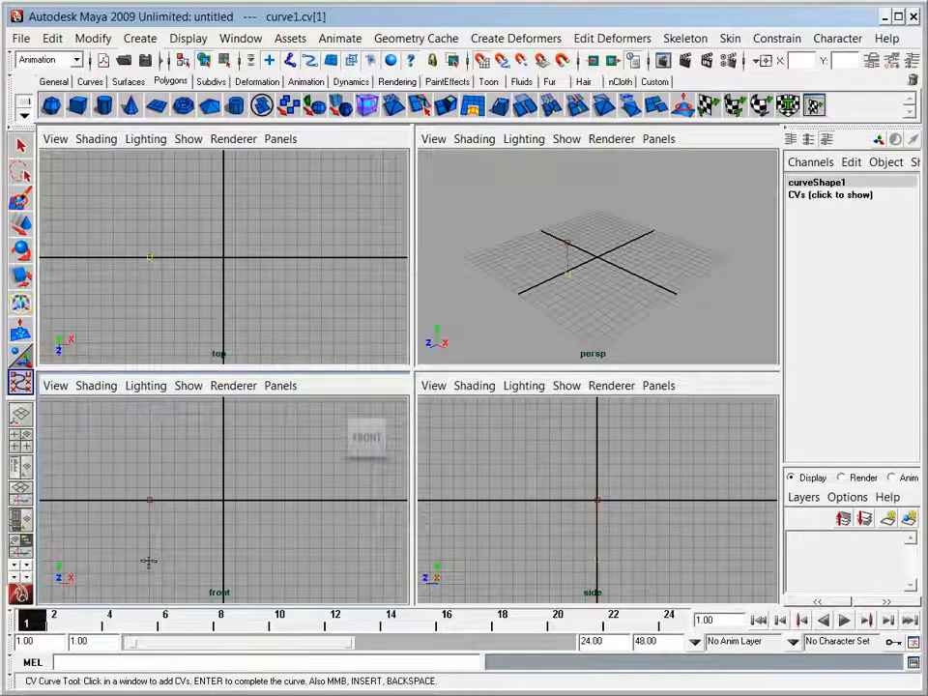
{"action": "left_click", "coordinate": [223, 590]}
{"action": "left_click", "coordinate": [298, 562]}
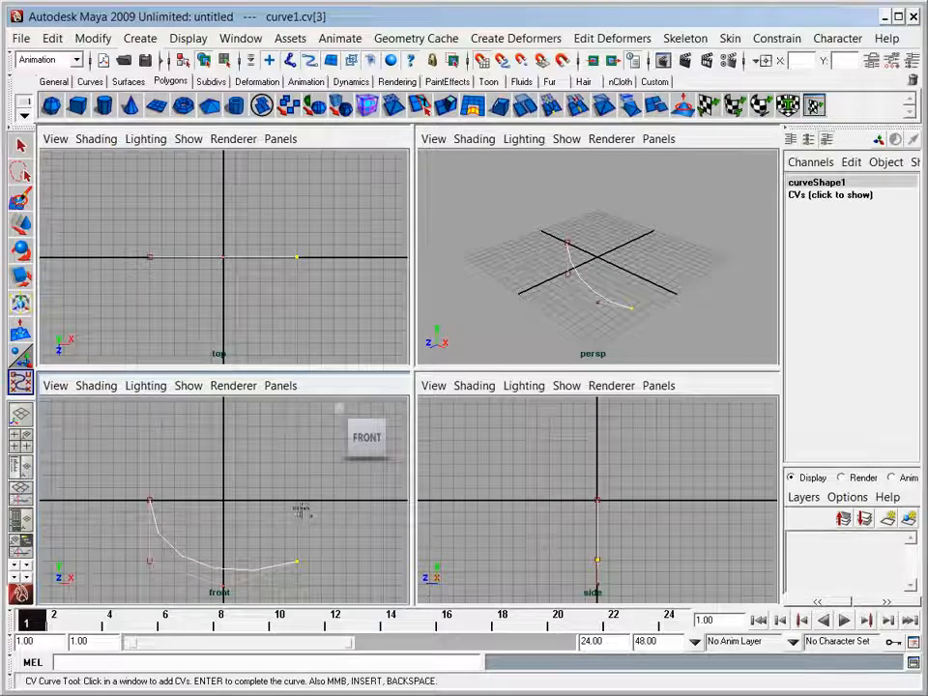
{"action": "left_click", "coordinate": [298, 500]}
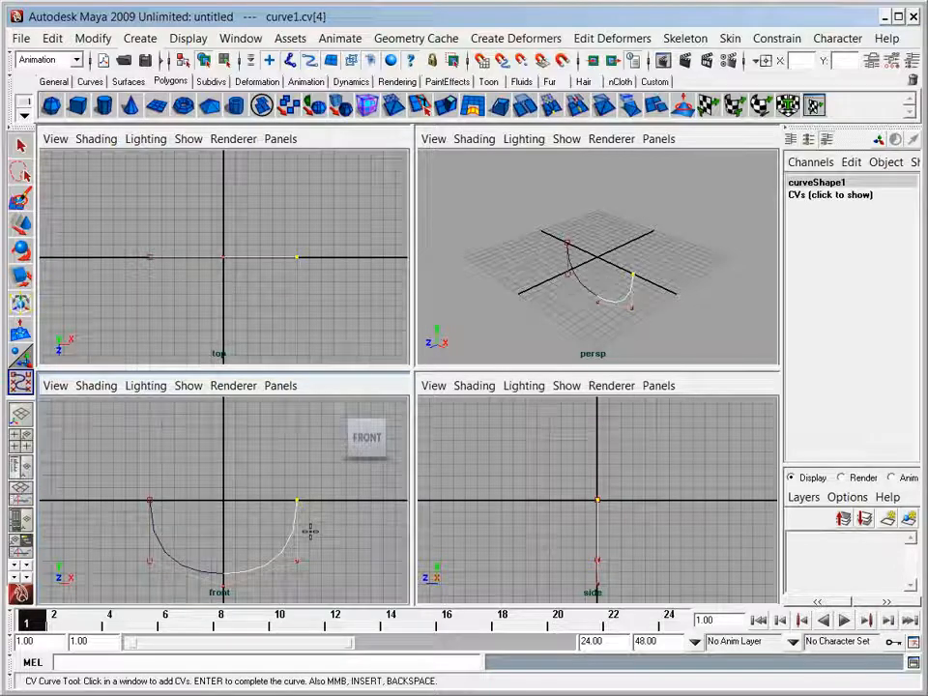
{"action": "key", "text": "q"}
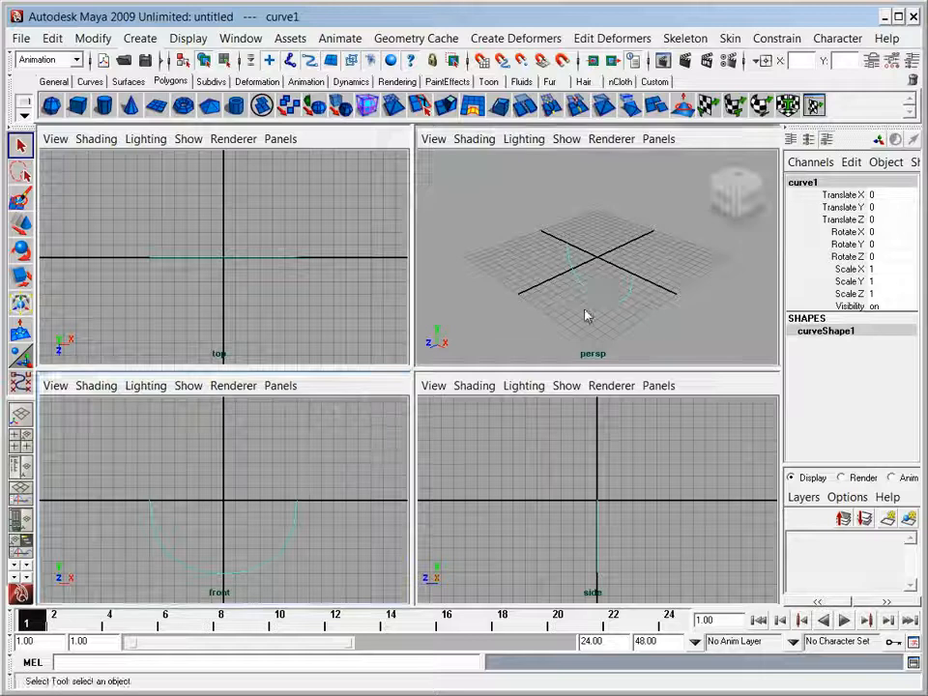
Step: Duplicate the U curve twice, moving one copy to about 11.04 and the other to about -14.74 along Z
{"action": "key", "text": "ctrl+d"}
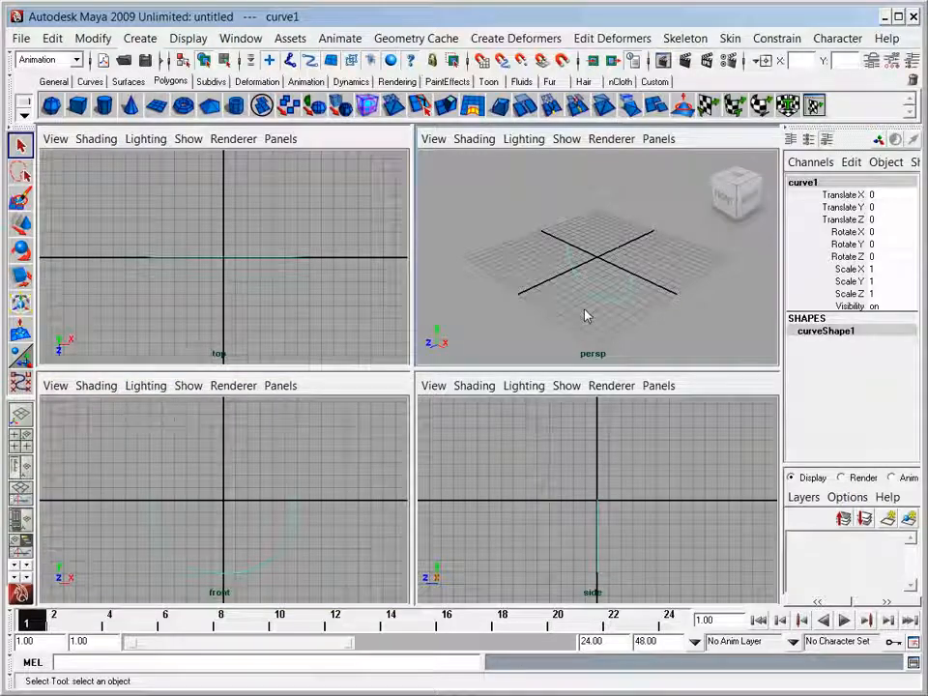
{"action": "key", "text": "w"}
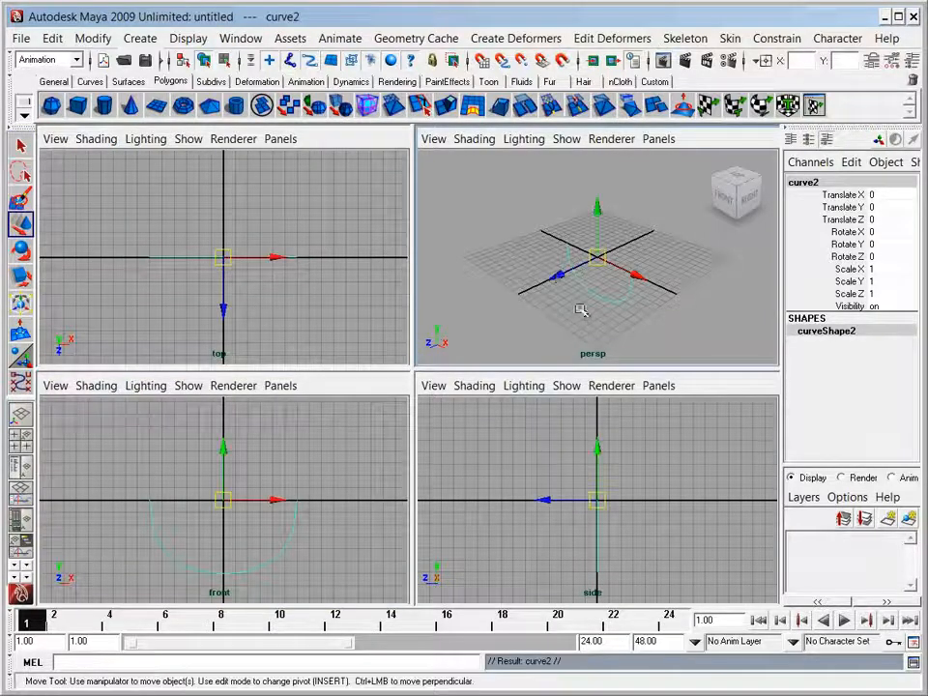
{"action": "left_click_drag", "start_coordinate": [559, 276], "coordinate": [480, 318]}
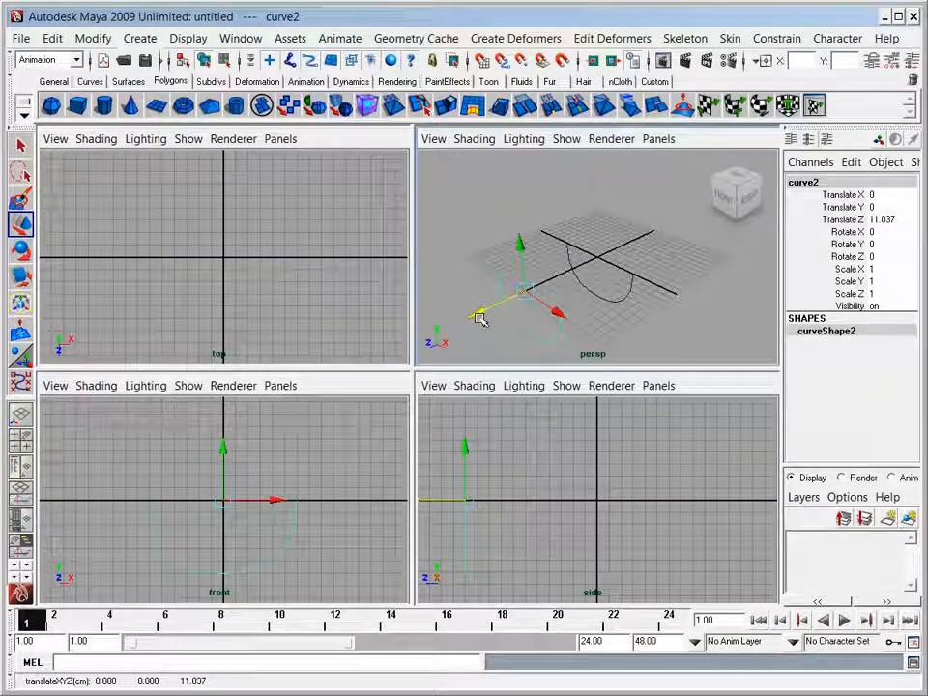
{"action": "key", "text": "ctrl+d"}
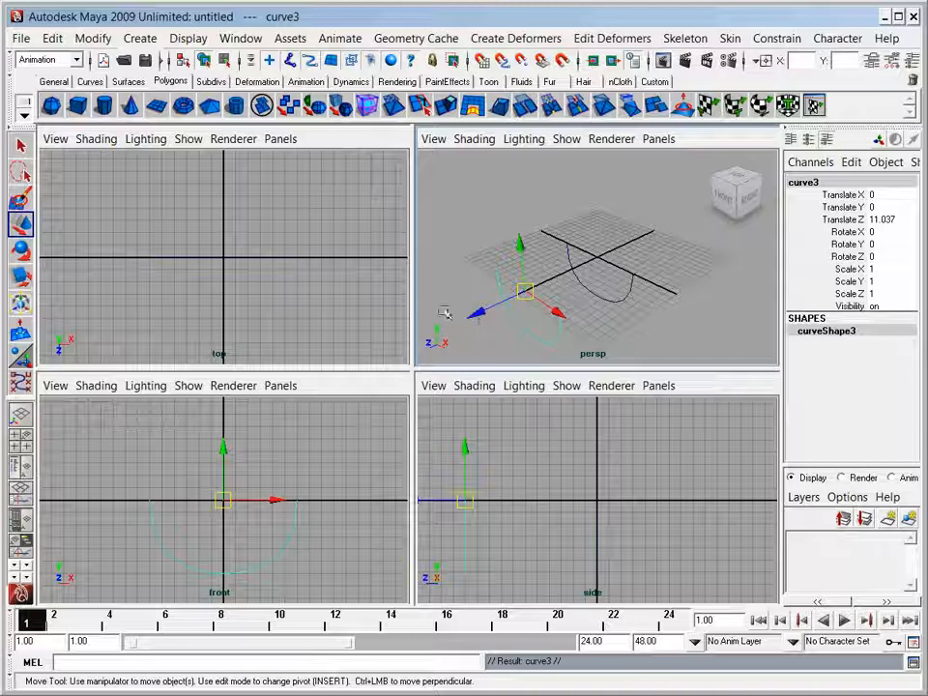
{"action": "left_click_drag", "start_coordinate": [476, 312], "coordinate": [638, 243]}
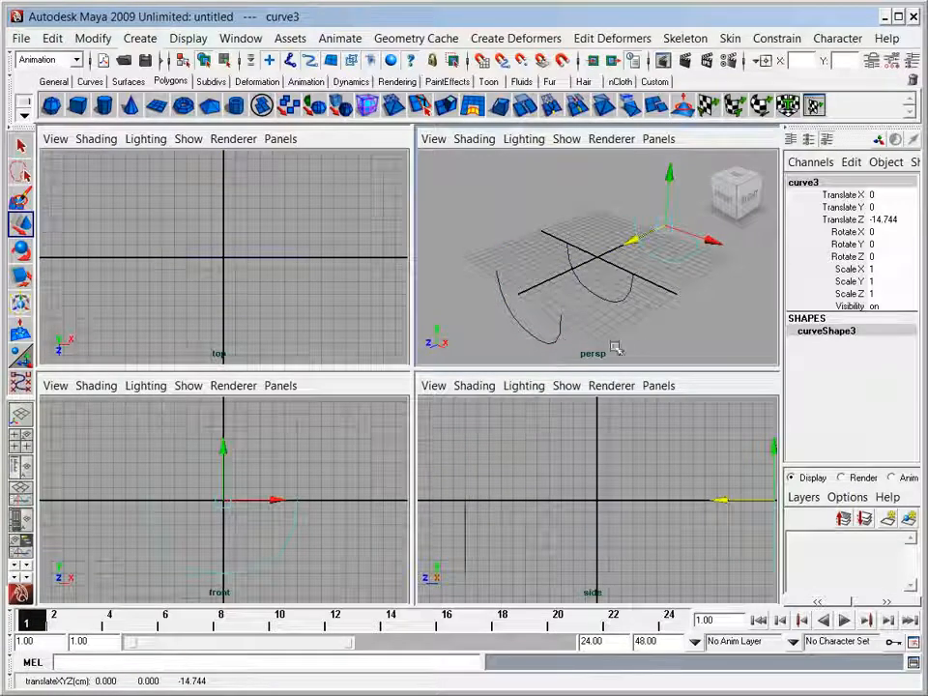
Step: Select all three U curves and loft a surface through them
{"action": "key", "text": "ctrl+z"}
{"action": "key", "text": "ctrl+z"}
{"action": "left_click", "coordinate": [523, 327], "text": "shift"}
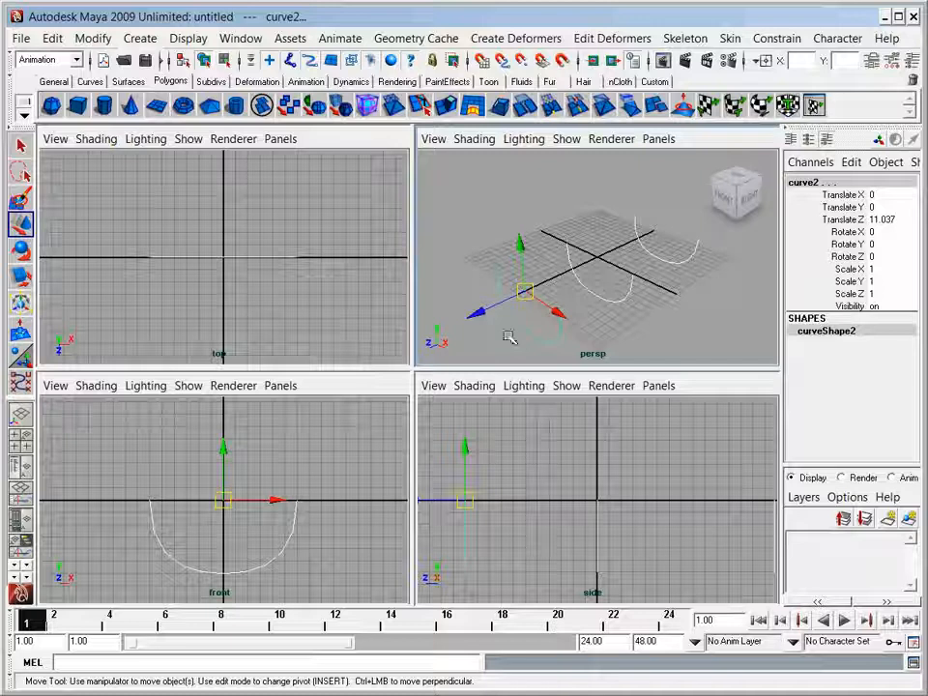
{"action": "left_click", "coordinate": [48, 59]}
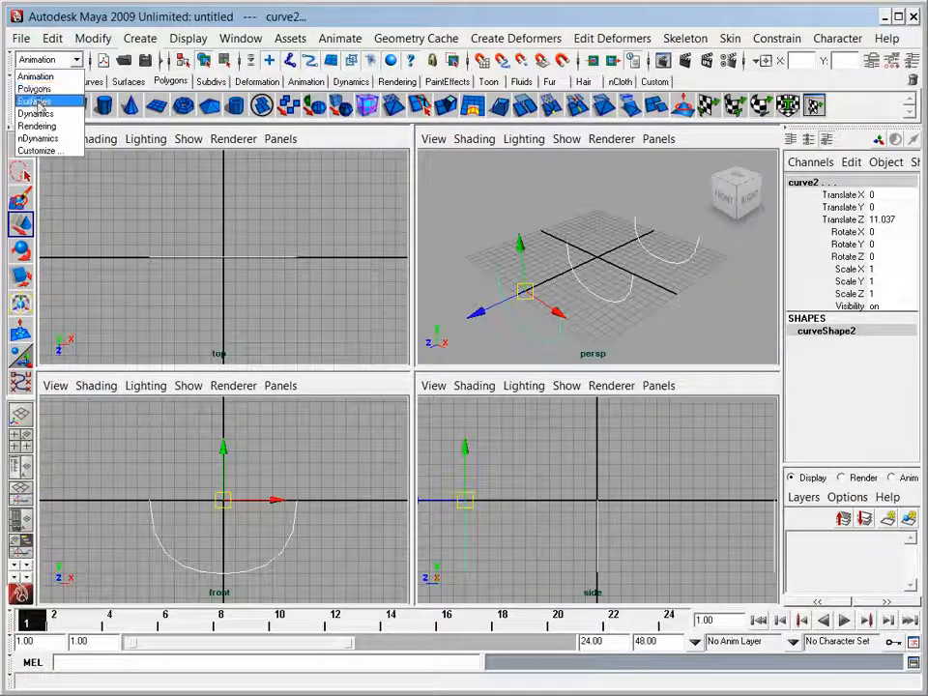
{"action": "left_click", "coordinate": [35, 102]}
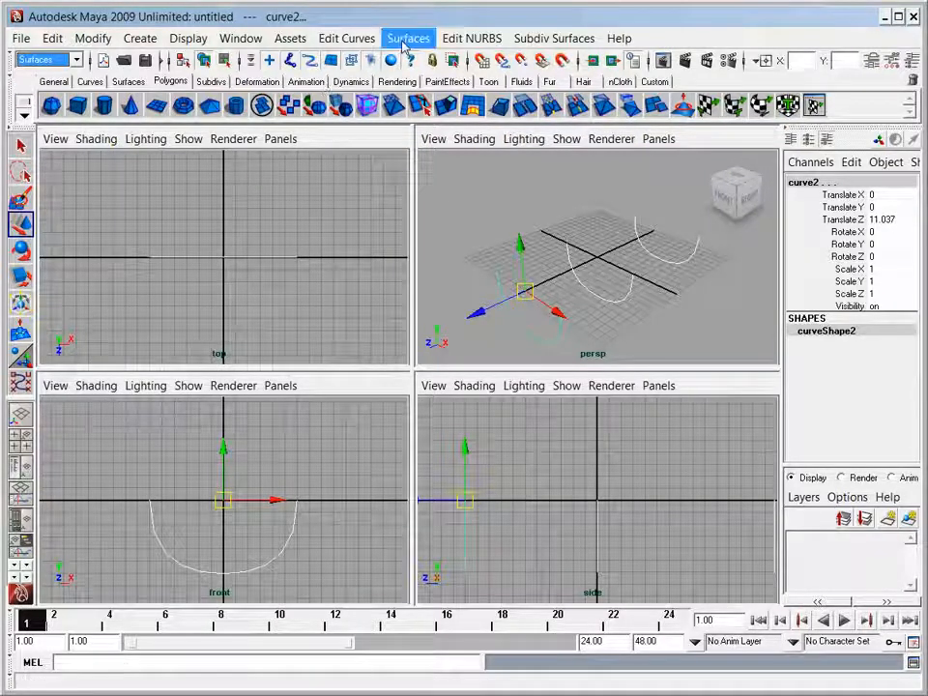
{"action": "left_click", "coordinate": [404, 43]}
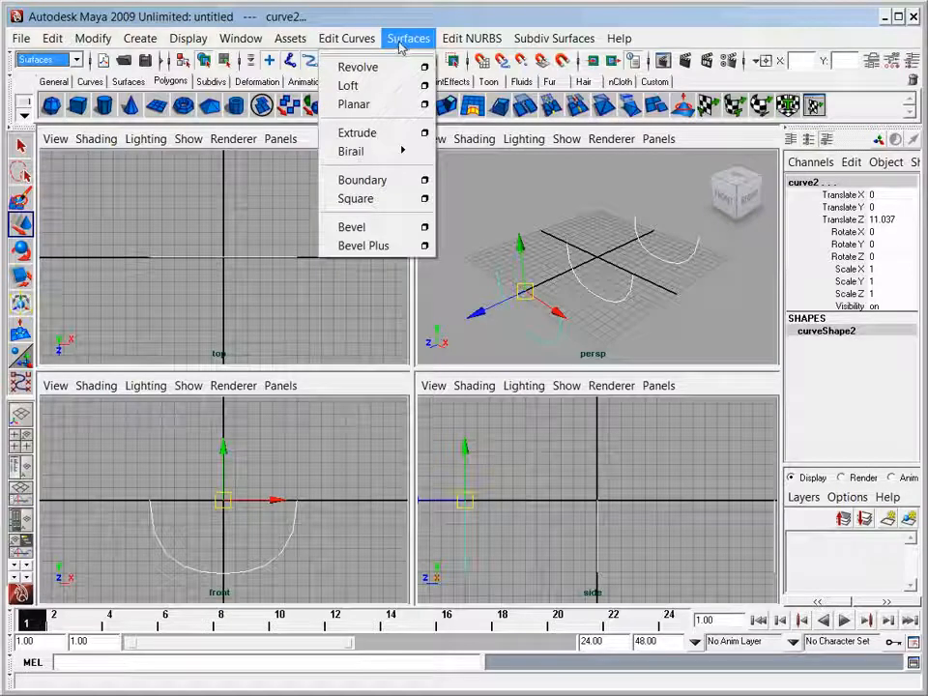
{"action": "left_click", "coordinate": [352, 88]}
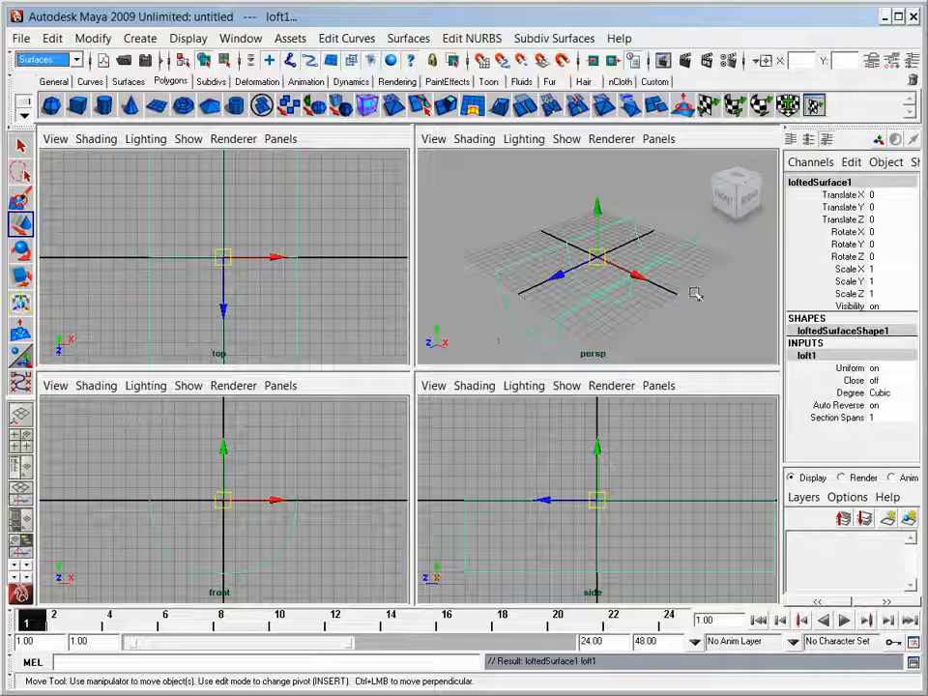
Step: Show the perspective view full size with smooth shading and hide its grid
{"action": "key", "text": "Delete"}
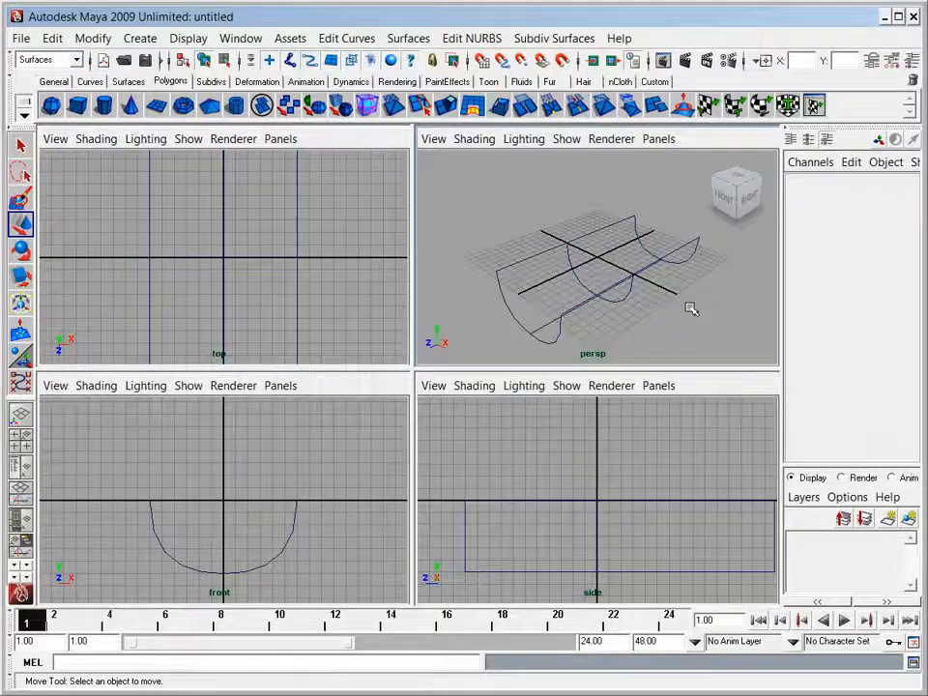
{"action": "key", "text": "ctrl+z"}
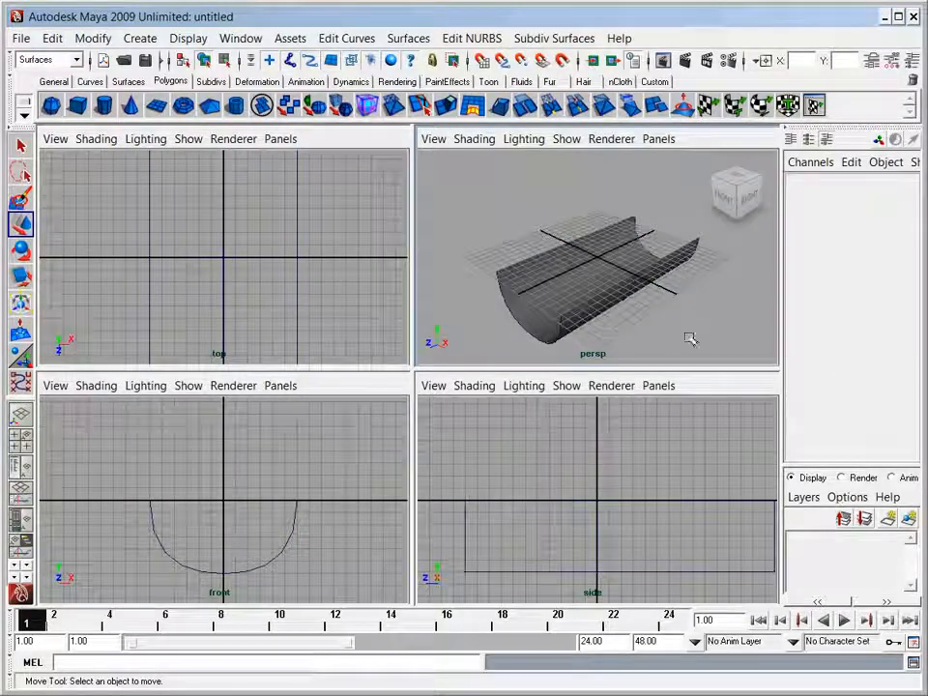
{"action": "key", "text": "alt"}
{"action": "key", "text": "space"}
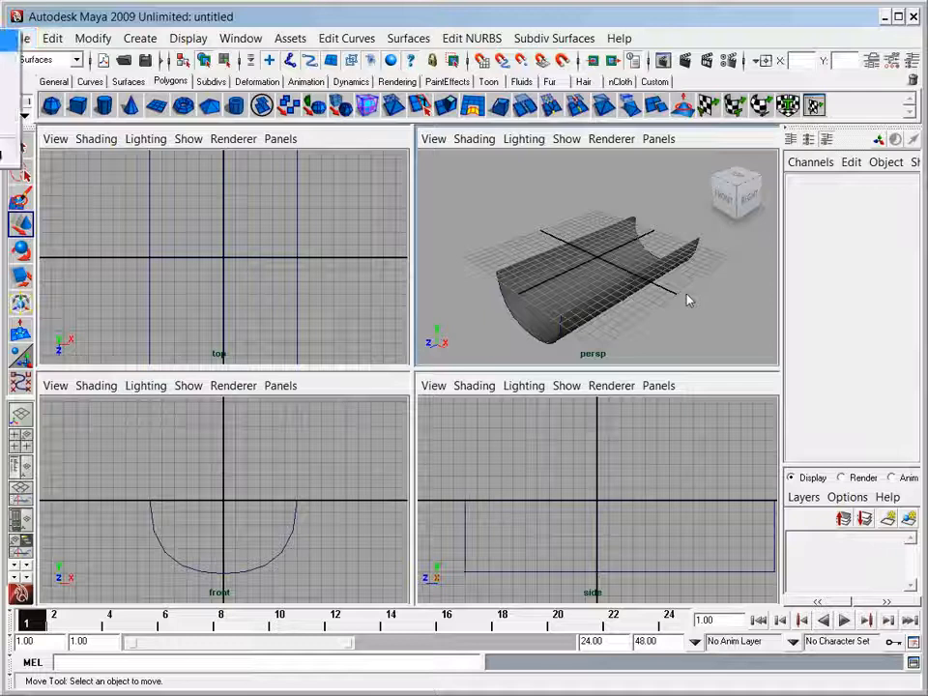
{"action": "key", "text": "Escape"}
{"action": "key", "text": "space"}
{"action": "left_click_drag", "start_coordinate": [605, 439], "coordinate": [370, 293], "text": "alt"}
{"action": "left_click", "coordinate": [180, 139]}
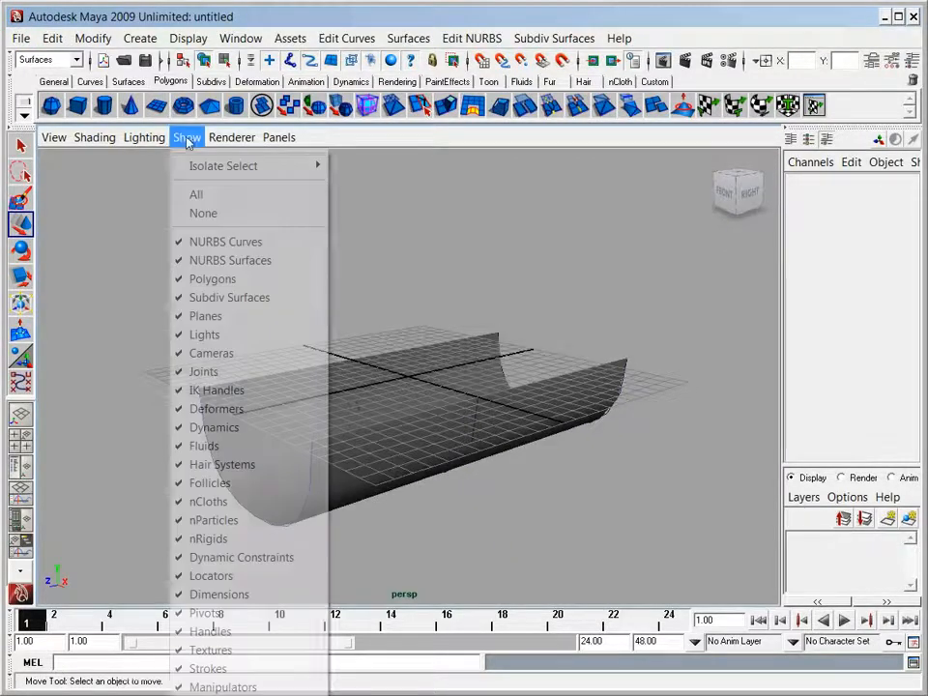
{"action": "left_click", "coordinate": [207, 695]}
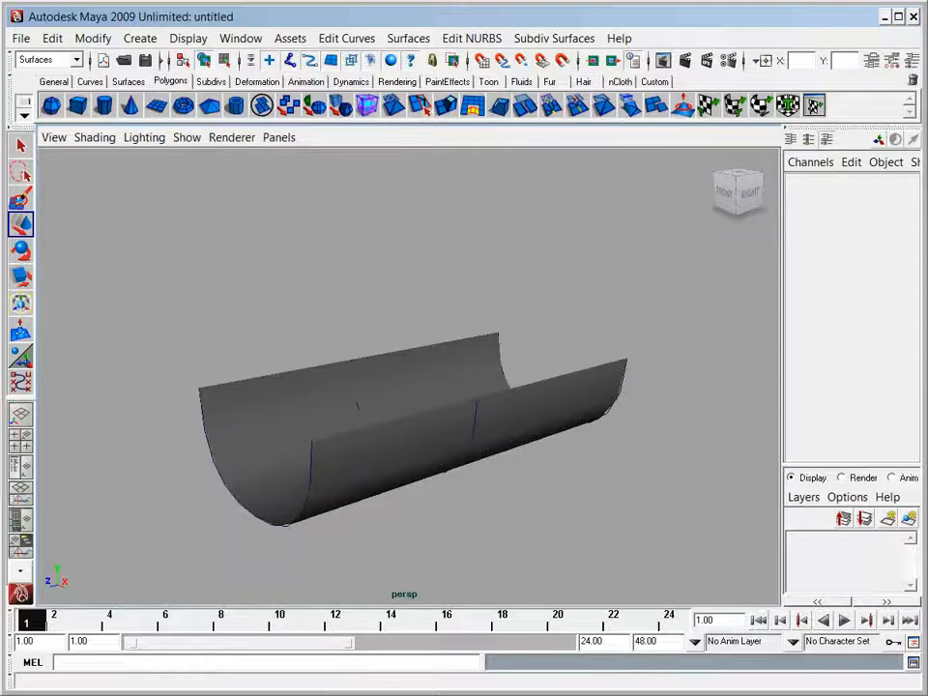
Step: Select only the lofted surface and move it off to the side of its source curves
{"action": "left_click", "coordinate": [372, 487]}
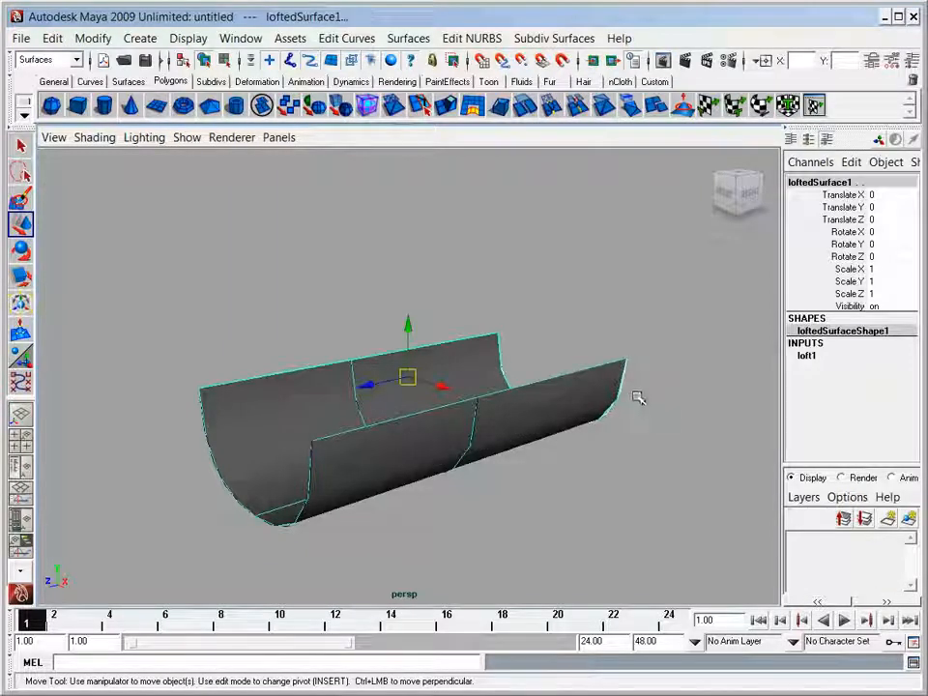
{"action": "left_click", "coordinate": [633, 423]}
{"action": "left_click", "coordinate": [622, 391]}
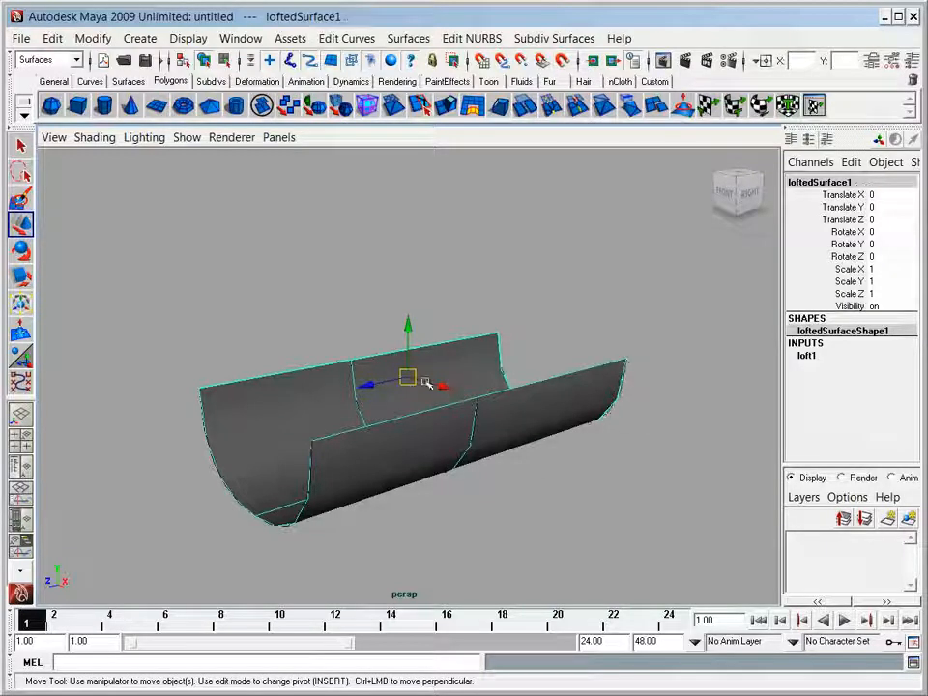
{"action": "left_click_drag", "start_coordinate": [418, 379], "coordinate": [240, 326]}
Step: Scale the rear curve at Z -14.744 uniformly to about 0.572, then narrow its X scale to about 0.017
{"action": "left_click_drag", "start_coordinate": [558, 386], "coordinate": [605, 481]}
{"action": "key", "text": "r"}
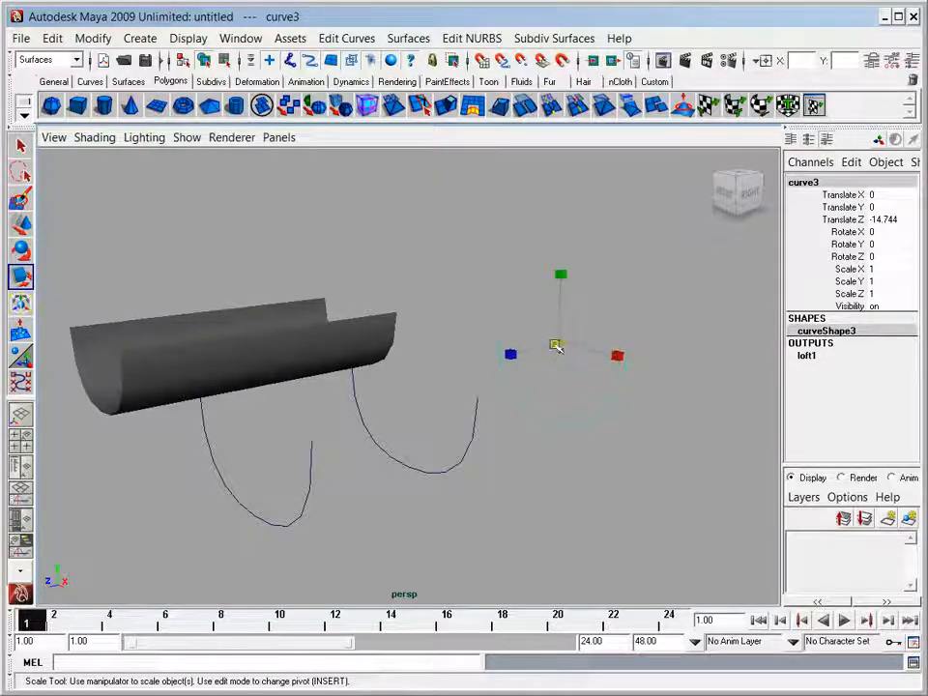
{"action": "left_click_drag", "start_coordinate": [556, 346], "coordinate": [503, 346]}
{"action": "left_click_drag", "start_coordinate": [618, 354], "coordinate": [553, 352]}
Step: Scale the curve at Z 11.037 uniformly to about 0.422 and raise it to about 1.9 in Y
{"action": "left_click", "coordinate": [295, 510]}
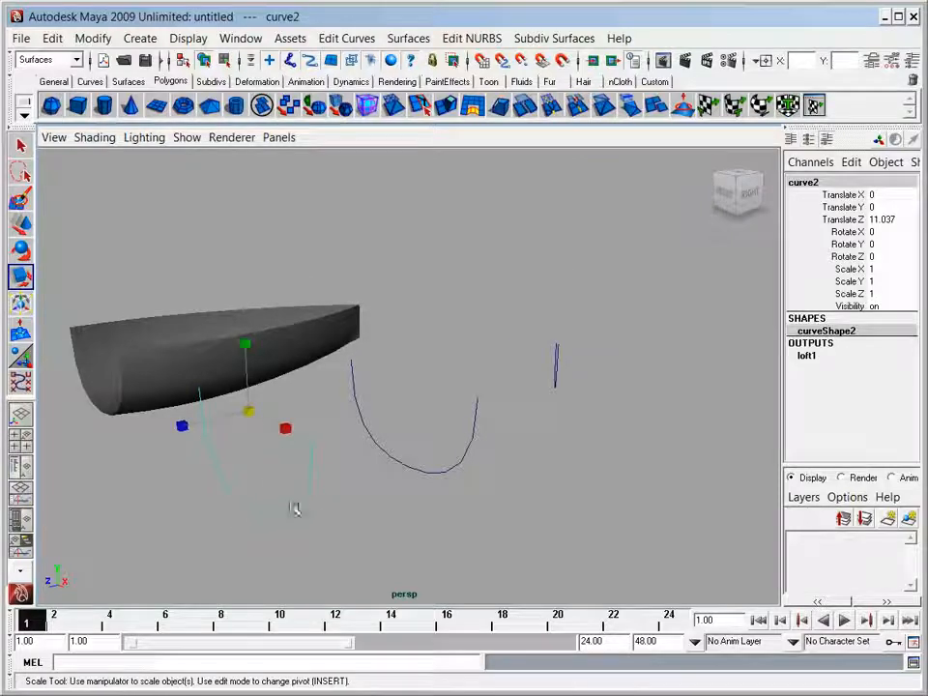
{"action": "left_click_drag", "start_coordinate": [252, 410], "coordinate": [147, 446]}
{"action": "left_click_drag", "start_coordinate": [444, 497], "coordinate": [415, 490], "text": "alt"}
{"action": "key", "text": "w"}
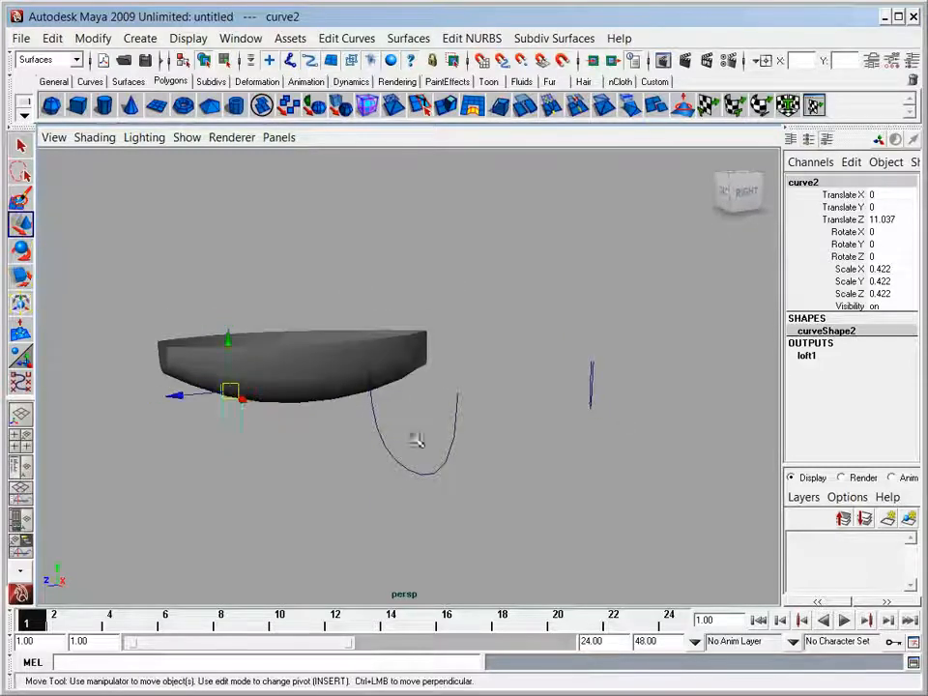
{"action": "left_click_drag", "start_coordinate": [229, 341], "coordinate": [228, 308]}
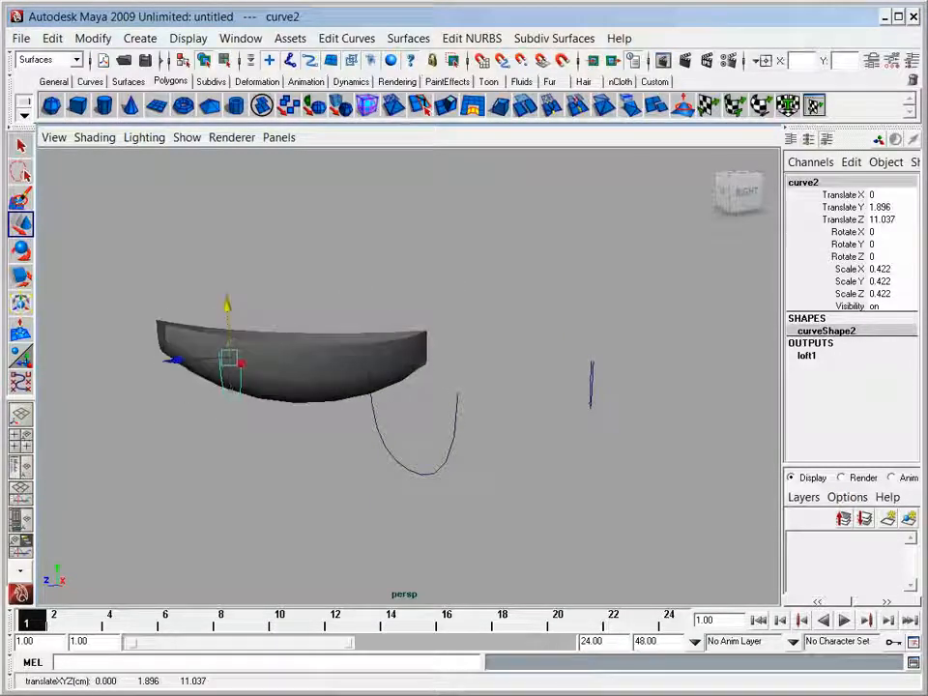
Step: Raise the narrow curve at Z -14.744 to about 1.95 in Y and set its Scale X to 0
{"action": "left_click", "coordinate": [592, 385]}
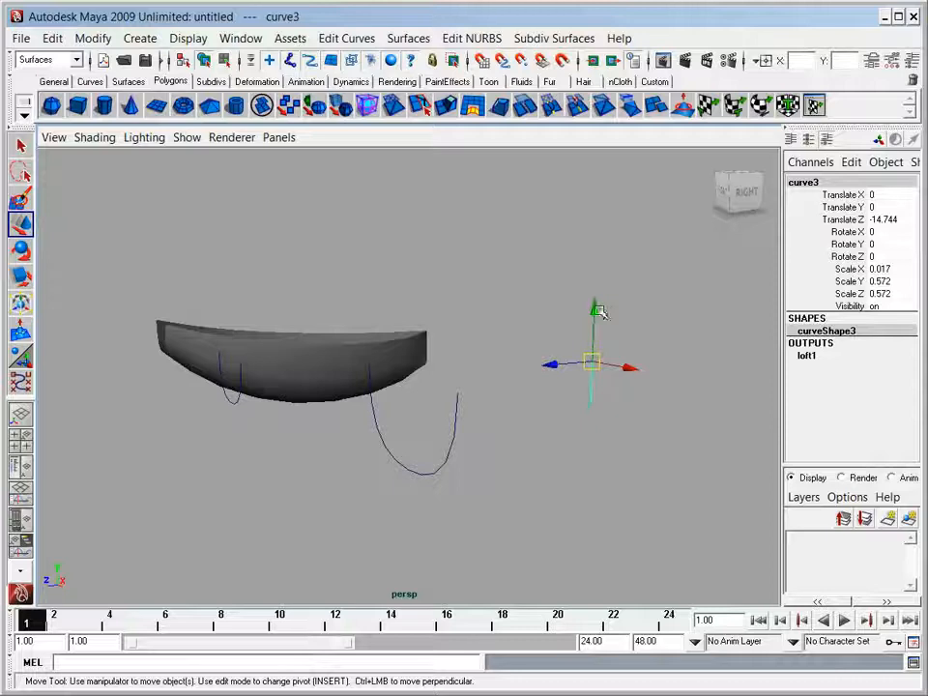
{"action": "left_click_drag", "start_coordinate": [598, 311], "coordinate": [598, 283]}
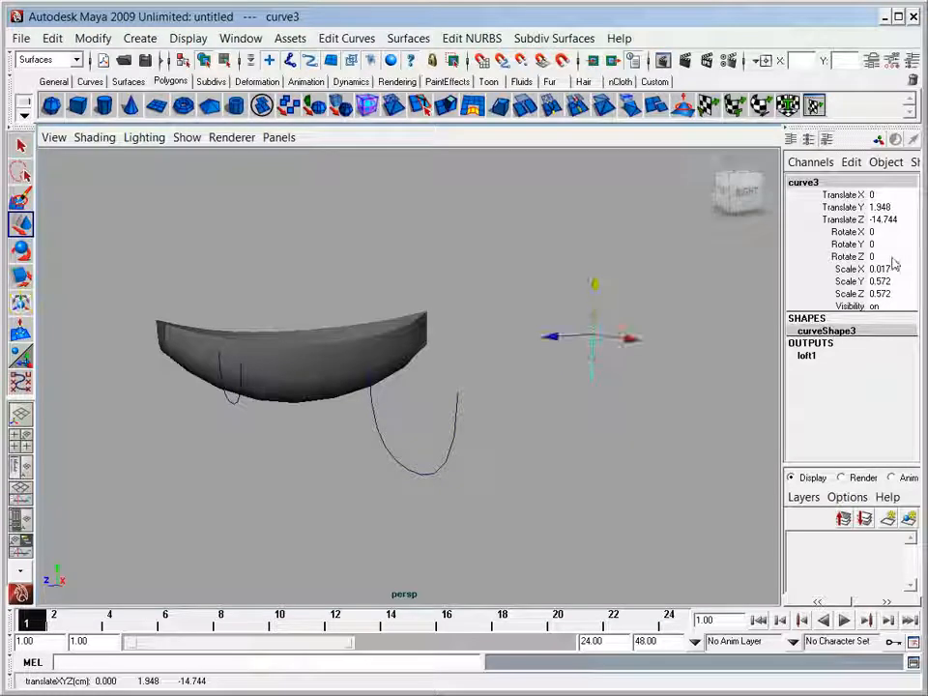
{"action": "key", "text": "r"}
{"action": "left_click_drag", "start_coordinate": [642, 343], "coordinate": [641, 341]}
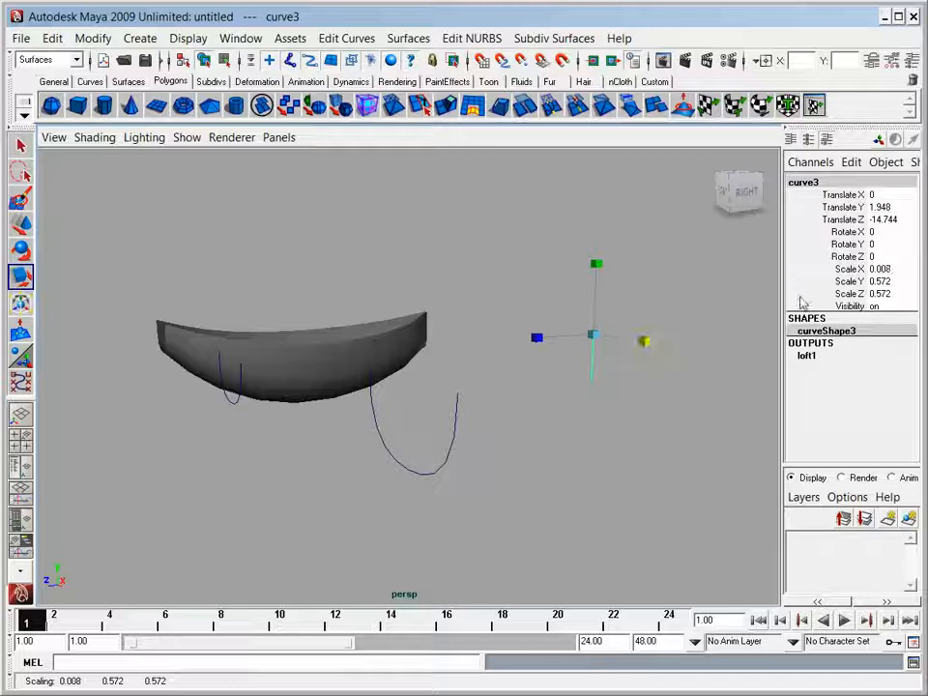
{"action": "left_click", "coordinate": [880, 269]}
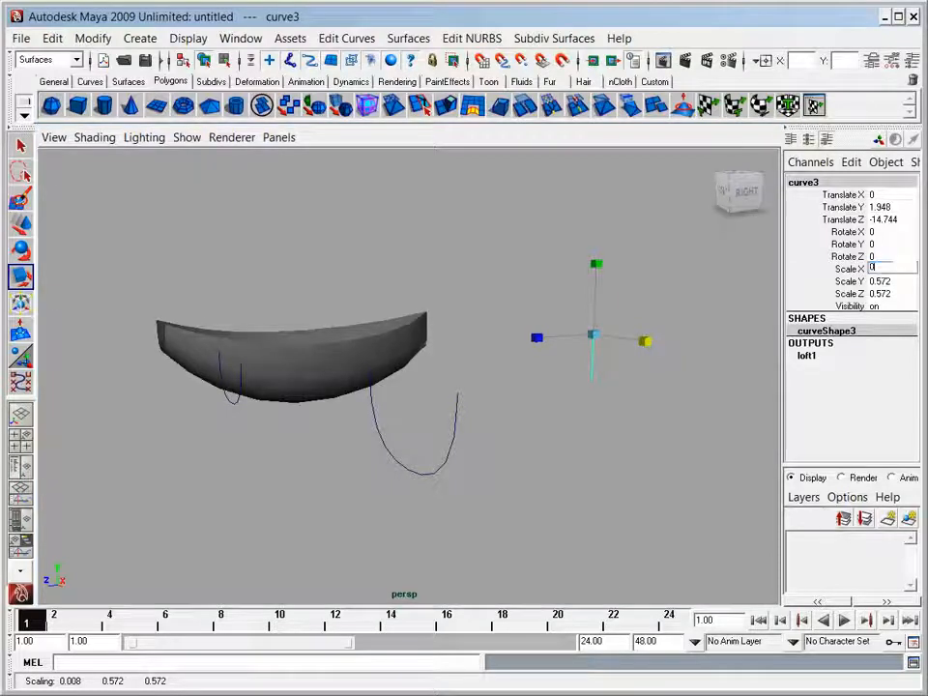
{"action": "key", "text": "Return"}
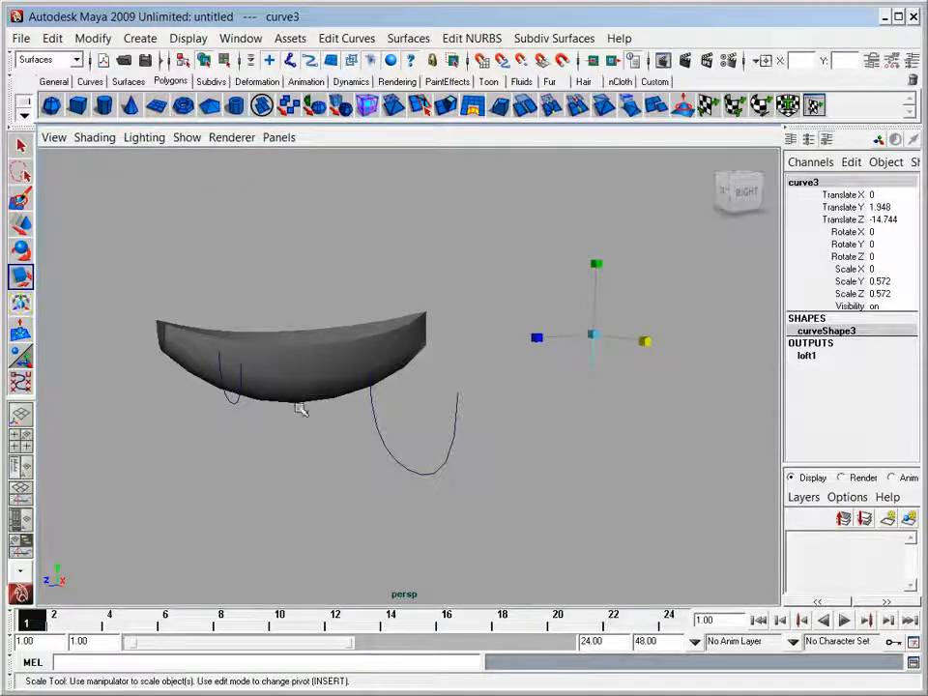
Step: Duplicate the U-shaped curve at Z 11.037 and scale the copy uniformly to about 0.109
{"action": "left_click_drag", "start_coordinate": [287, 483], "coordinate": [527, 405], "text": "alt"}
{"action": "left_click", "coordinate": [401, 288]}
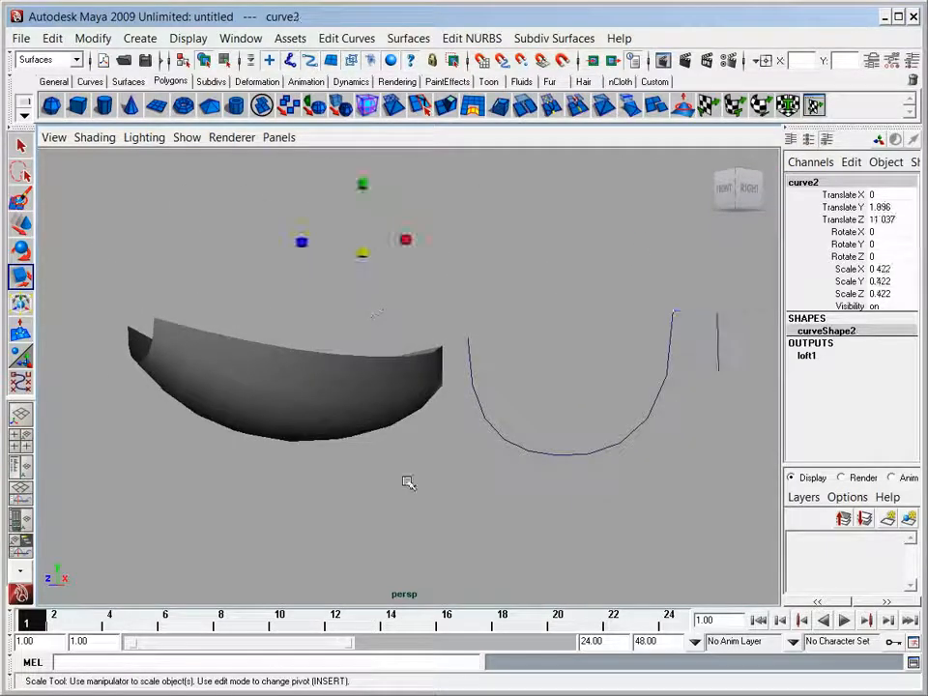
{"action": "left_click_drag", "start_coordinate": [405, 453], "coordinate": [460, 452], "text": "alt"}
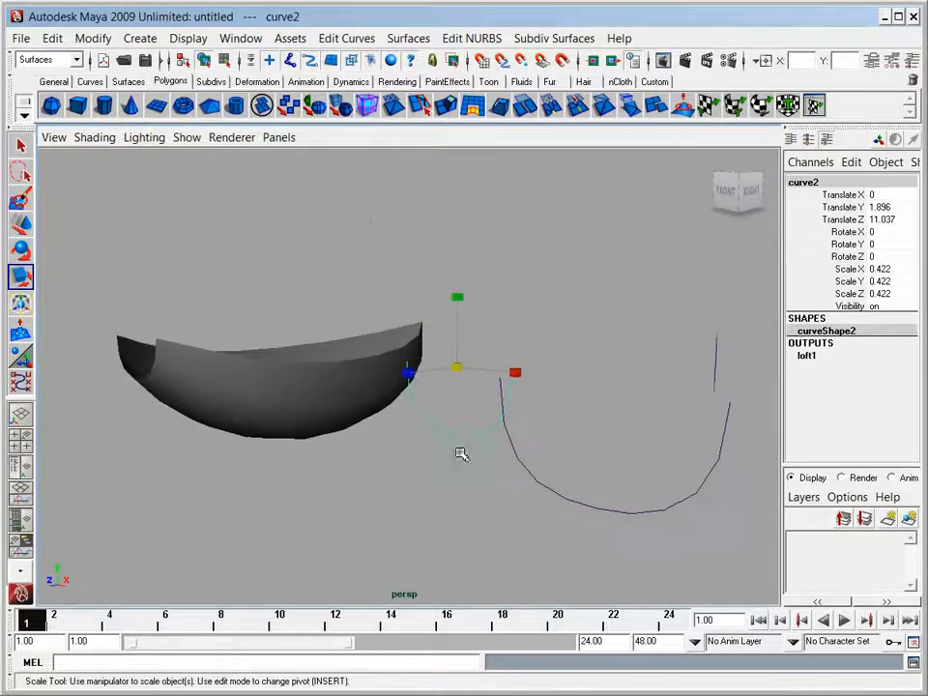
{"action": "right_click_drag", "start_coordinate": [460, 452], "coordinate": [444, 456], "text": "alt"}
{"action": "left_click_drag", "start_coordinate": [444, 456], "coordinate": [445, 453], "text": "alt"}
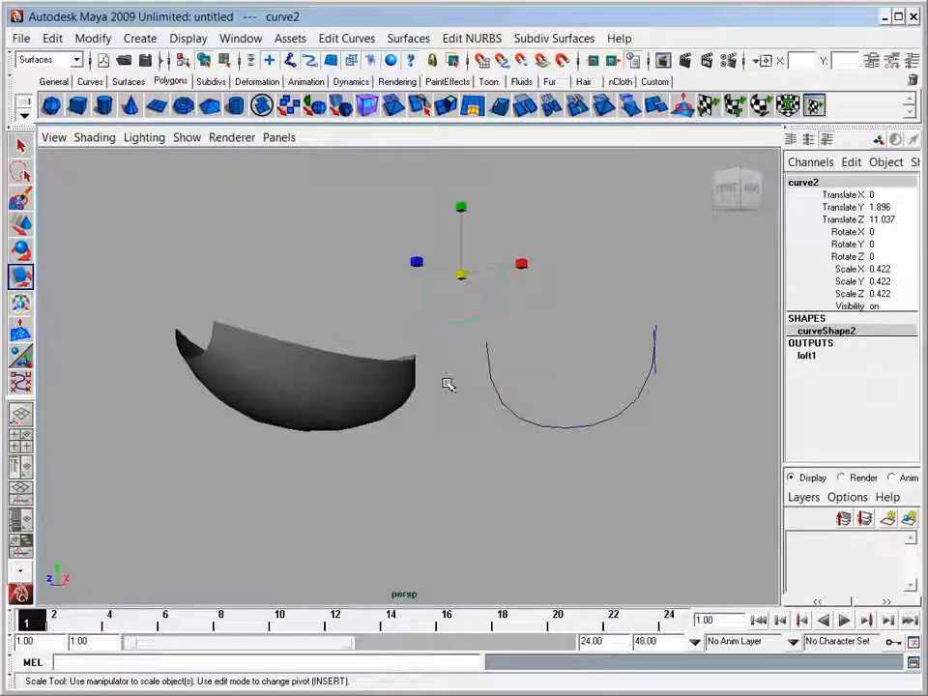
{"action": "key", "text": "ctrl+d"}
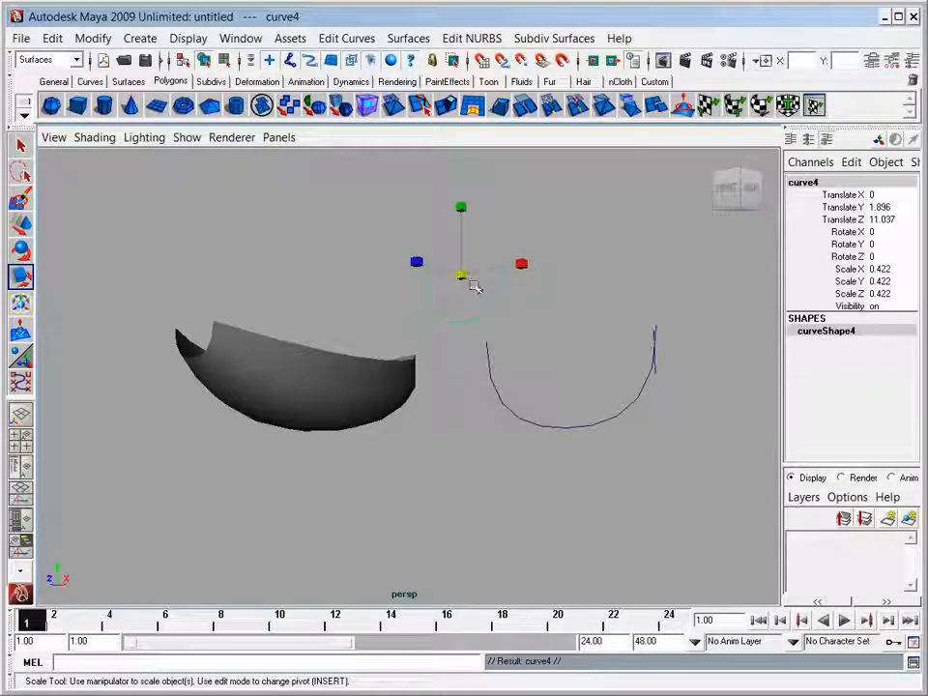
{"action": "left_click_drag", "start_coordinate": [464, 276], "coordinate": [405, 295]}
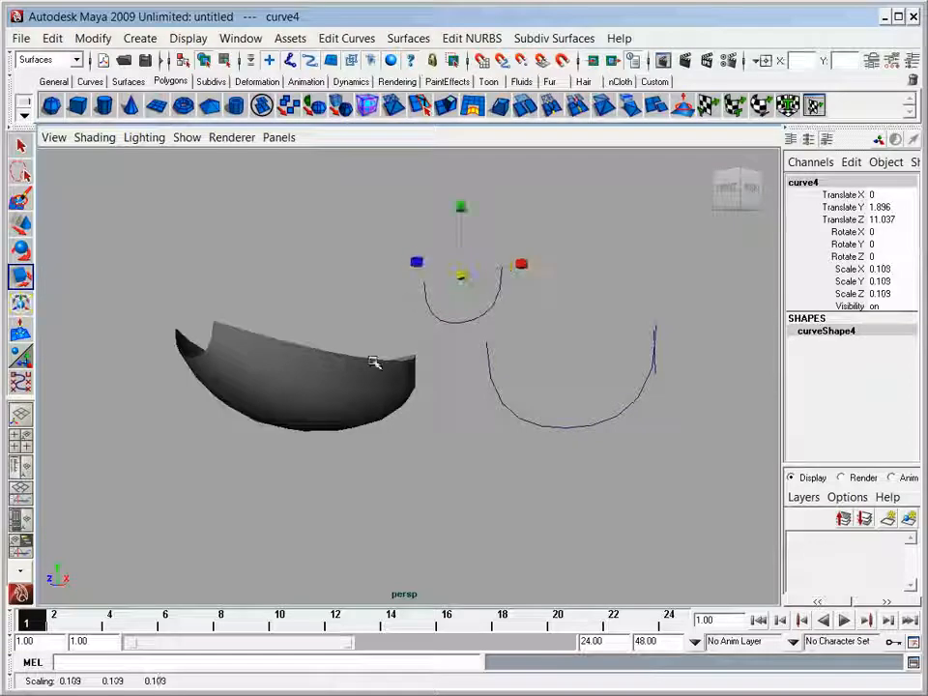
Step: Loft a surface between the U-shaped curve at Z 11.037 and its small scaled copy to cap the hull's end
{"action": "left_click", "coordinate": [349, 384]}
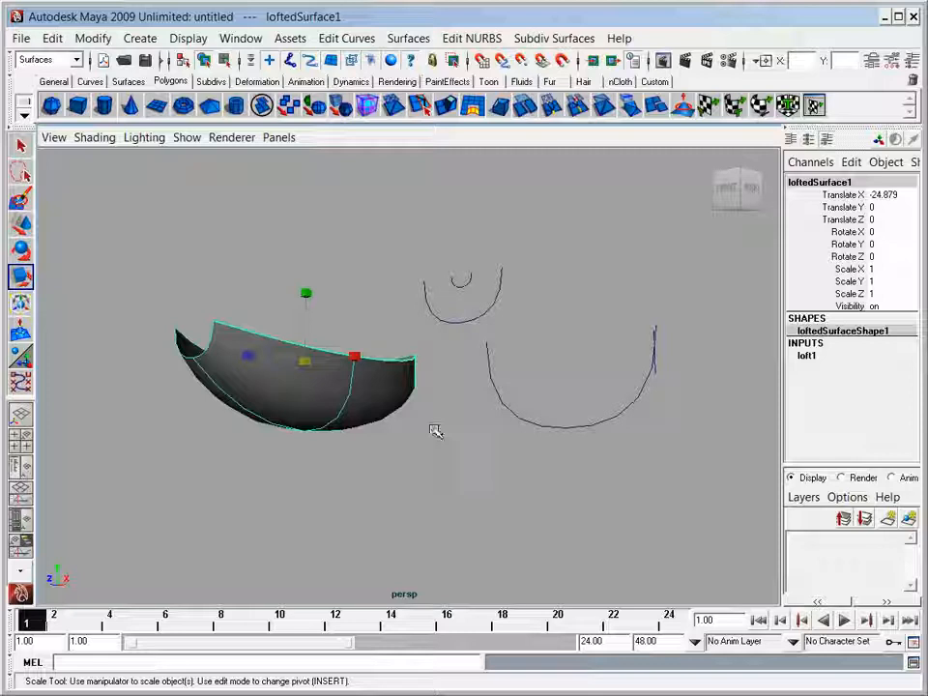
{"action": "left_click", "coordinate": [499, 293]}
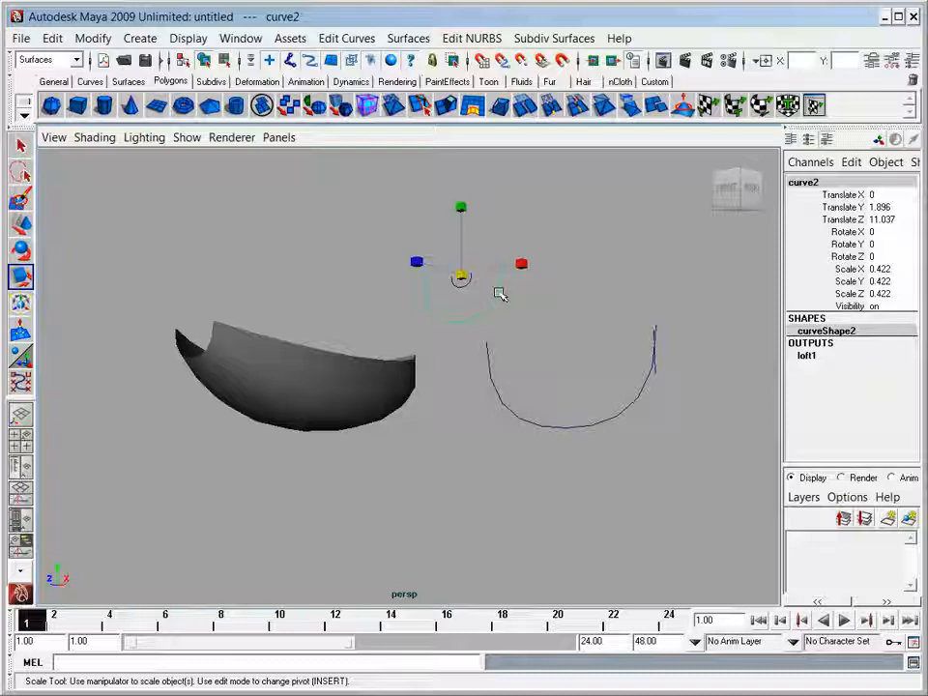
{"action": "left_click", "coordinate": [461, 287], "text": "shift"}
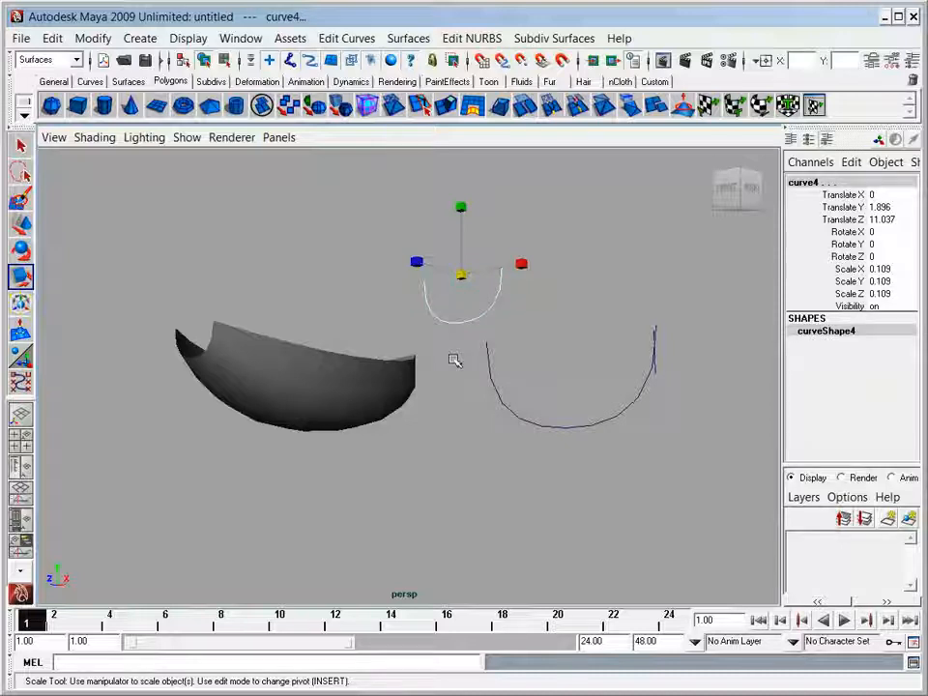
{"action": "left_click", "coordinate": [408, 37]}
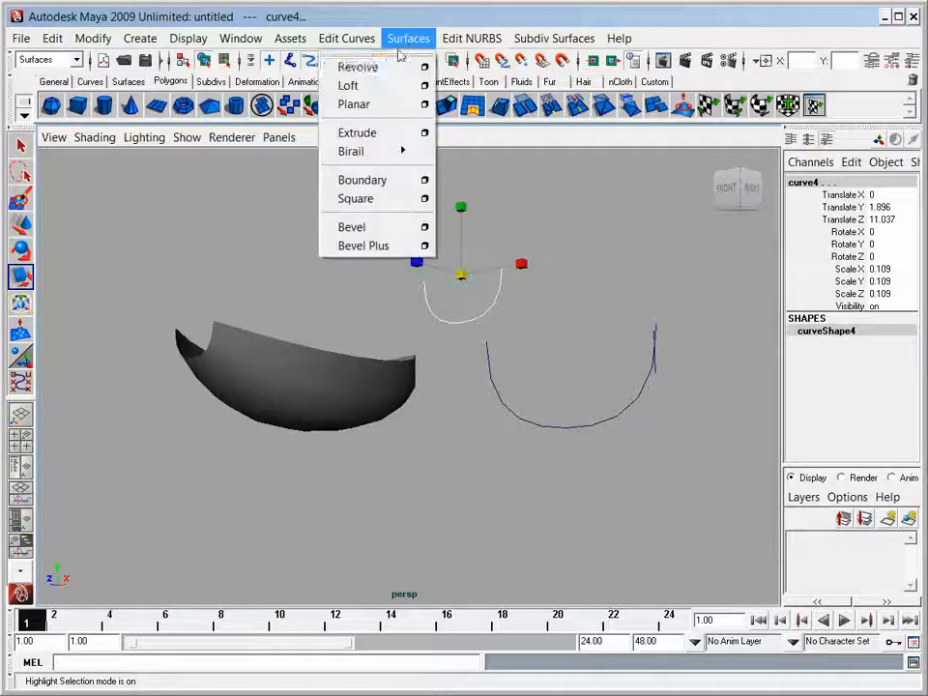
{"action": "left_click", "coordinate": [350, 86]}
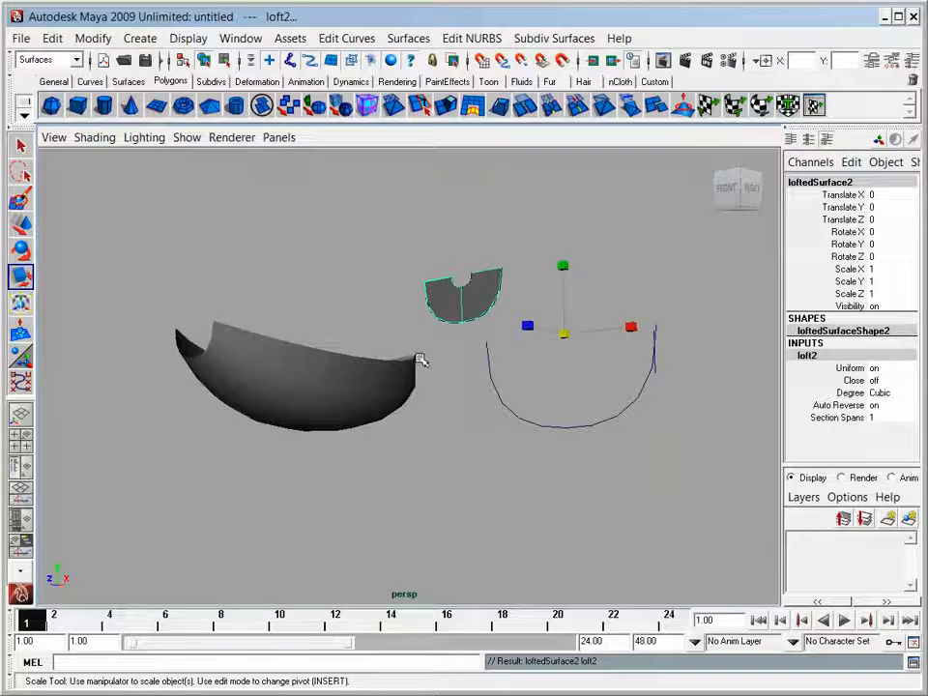
{"action": "left_click", "coordinate": [541, 268]}
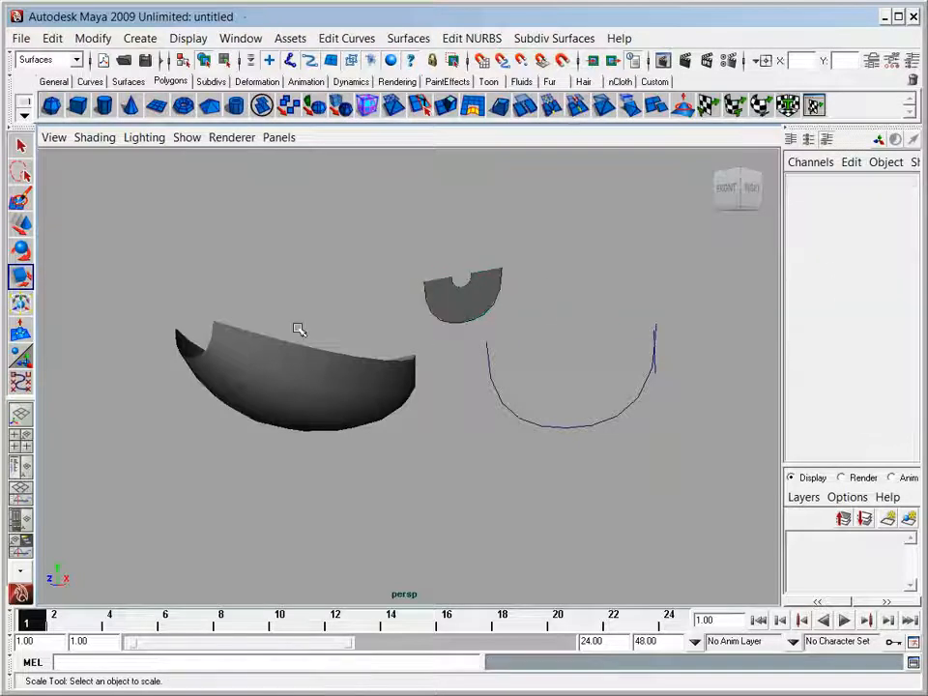
Step: Move the new end-cap surface along X to about -26.5, beside the hull's open end
{"action": "left_click", "coordinate": [462, 299]}
{"action": "key", "text": "w"}
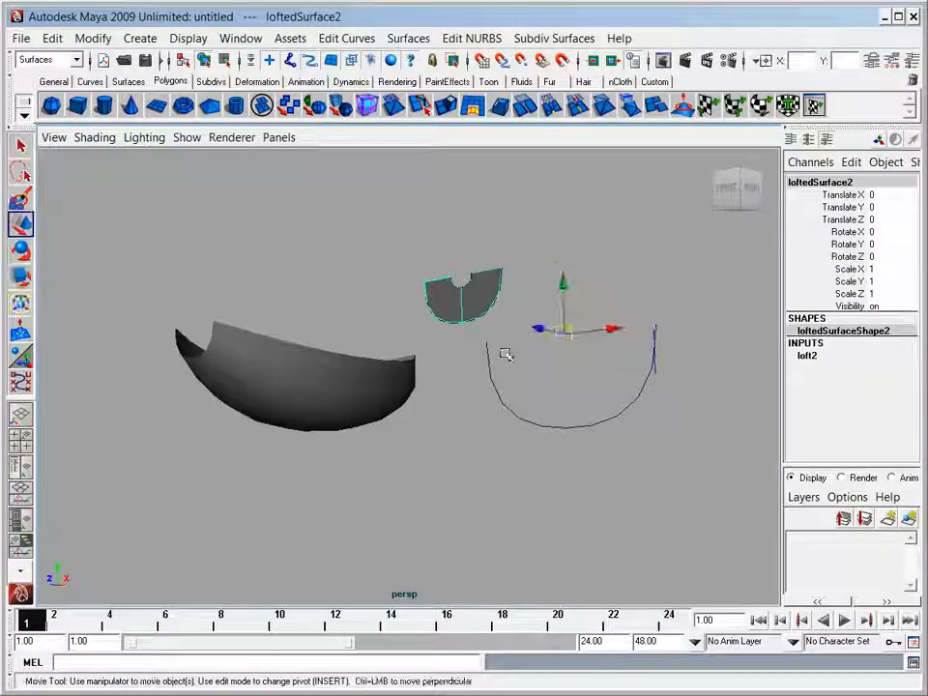
{"action": "middle_click_drag", "start_coordinate": [504, 357], "coordinate": [308, 438]}
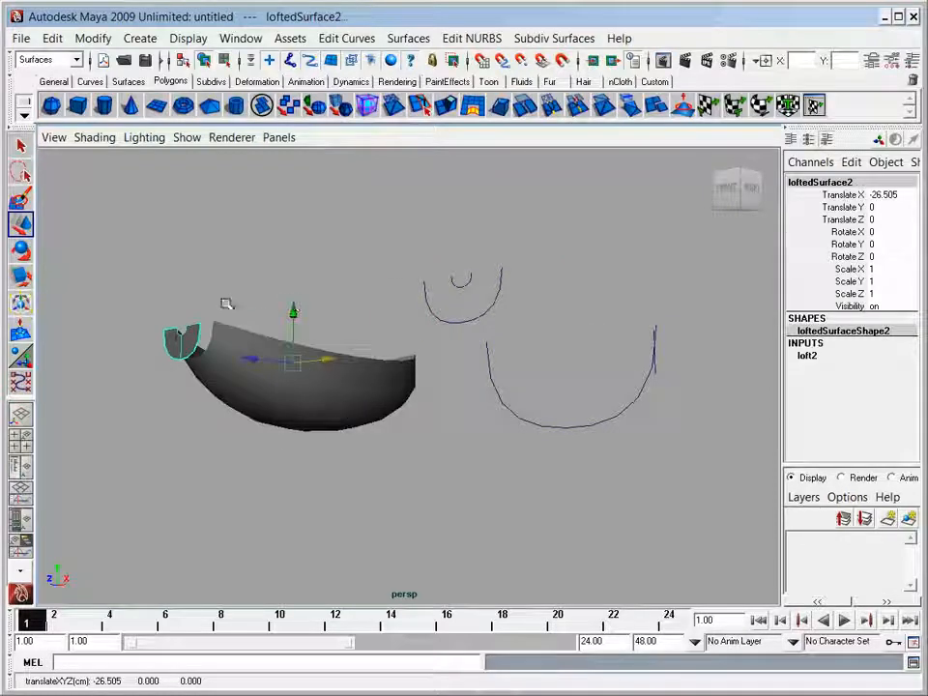
Step: Select both the end-cap and hull surfaces and set their Translate X to 0
{"action": "left_click_drag", "start_coordinate": [187, 305], "coordinate": [230, 347]}
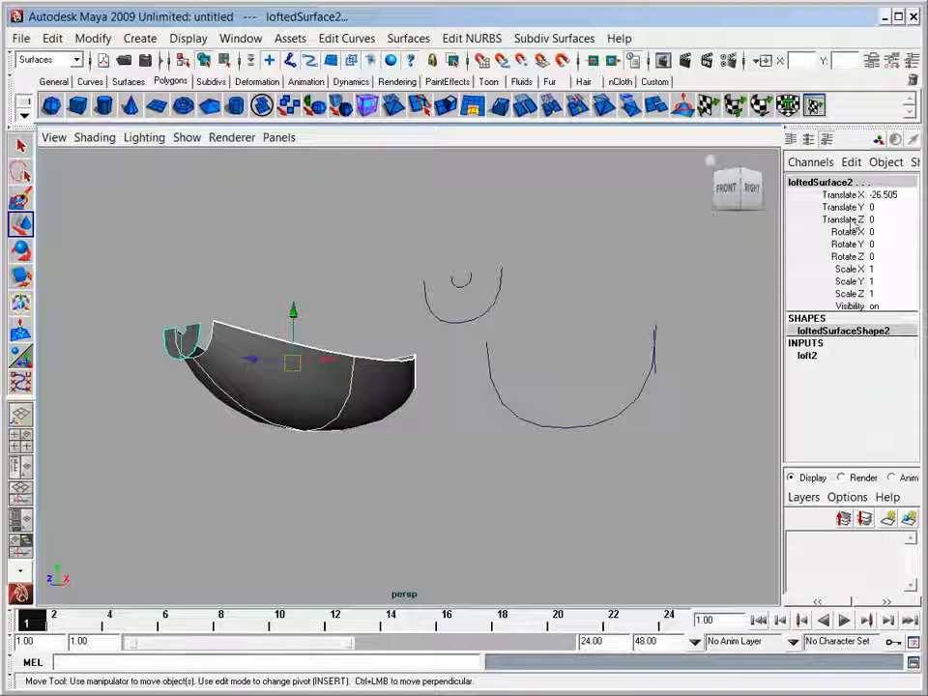
{"action": "double_click", "coordinate": [896, 195]}
{"action": "type", "text": "0"}
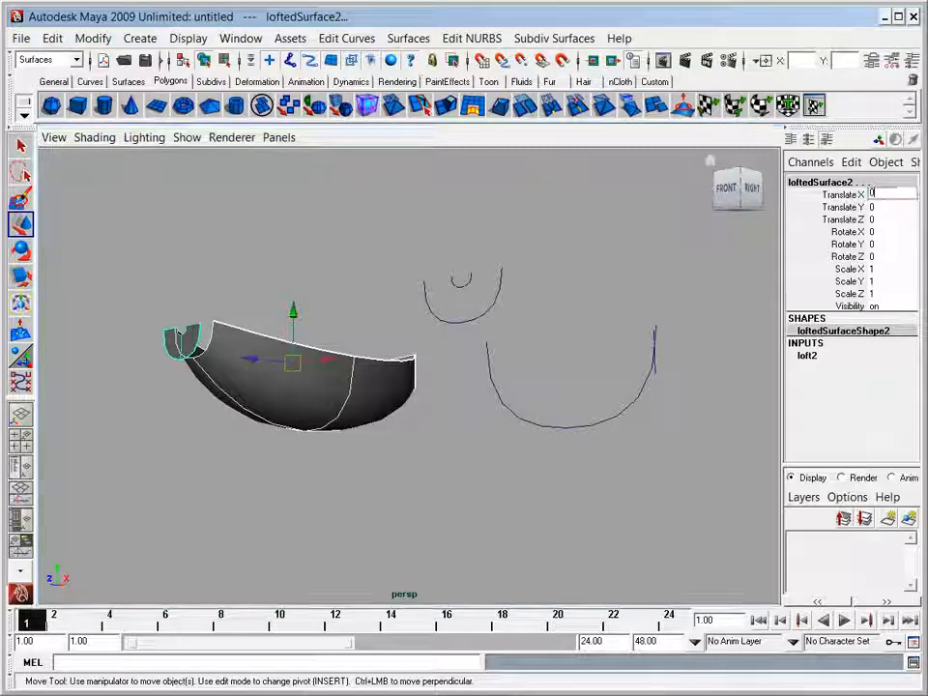
{"action": "key", "text": "Return"}
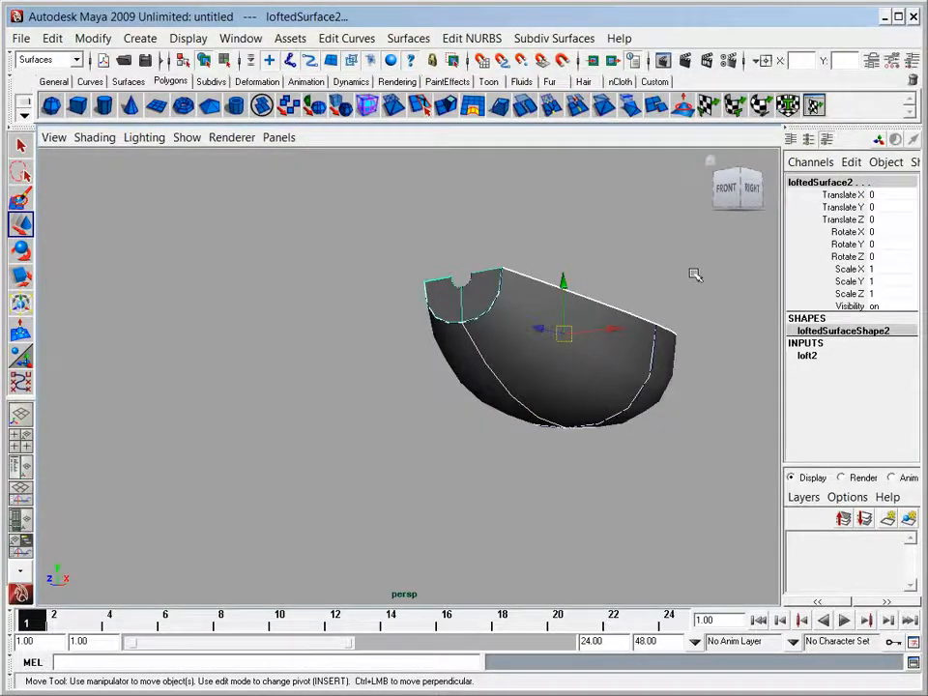
Step: Group the hull and end-cap surfaces together, keeping both selected for the operation
{"action": "left_click_drag", "start_coordinate": [694, 273], "coordinate": [571, 316], "text": "alt"}
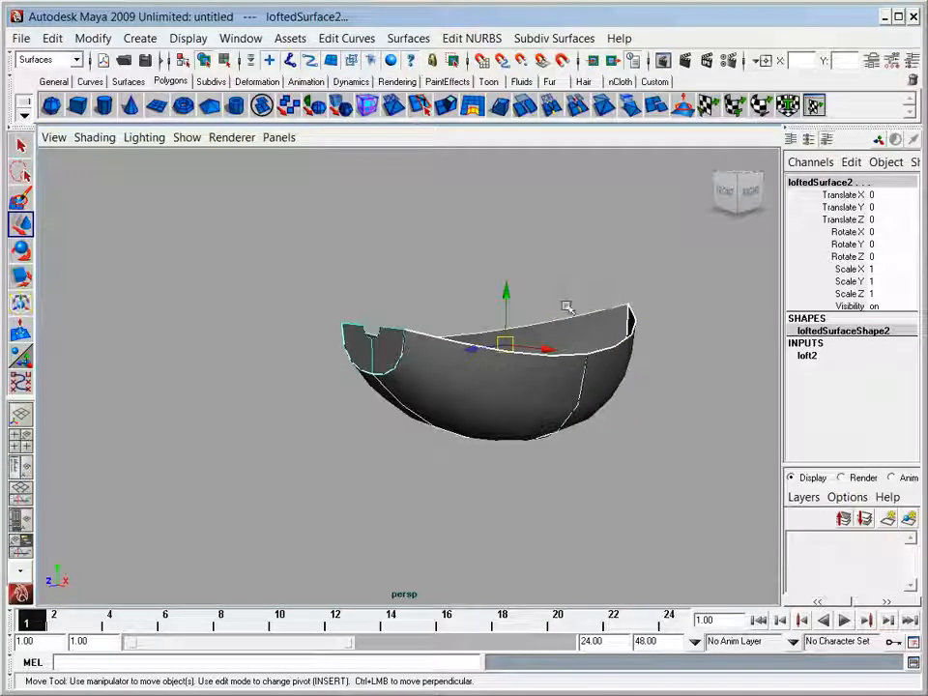
{"action": "left_click", "coordinate": [568, 295]}
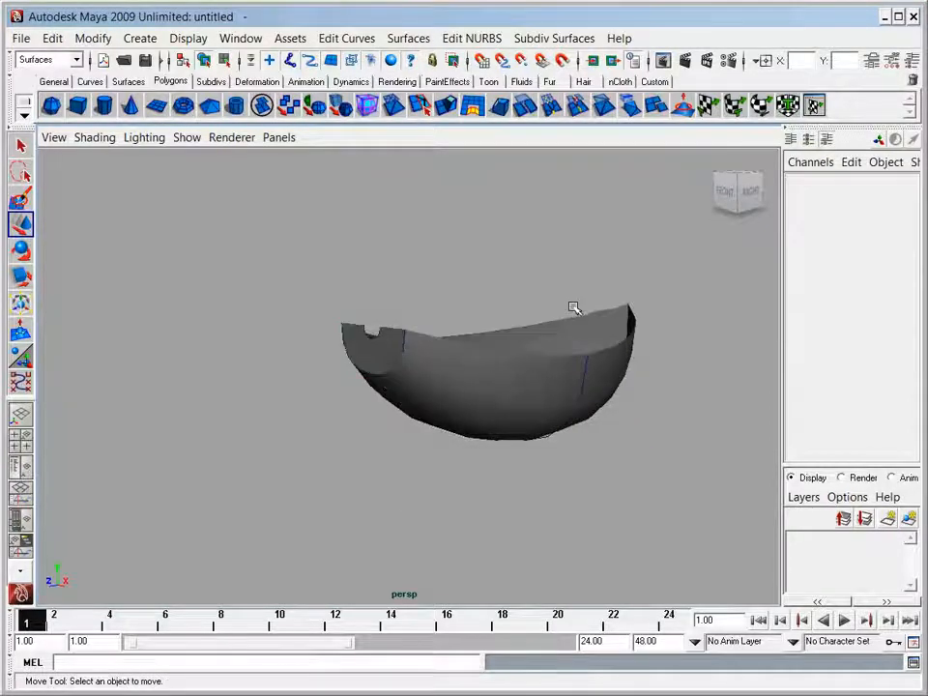
{"action": "key", "text": "ctrl+z"}
{"action": "left_click", "coordinate": [52, 38]}
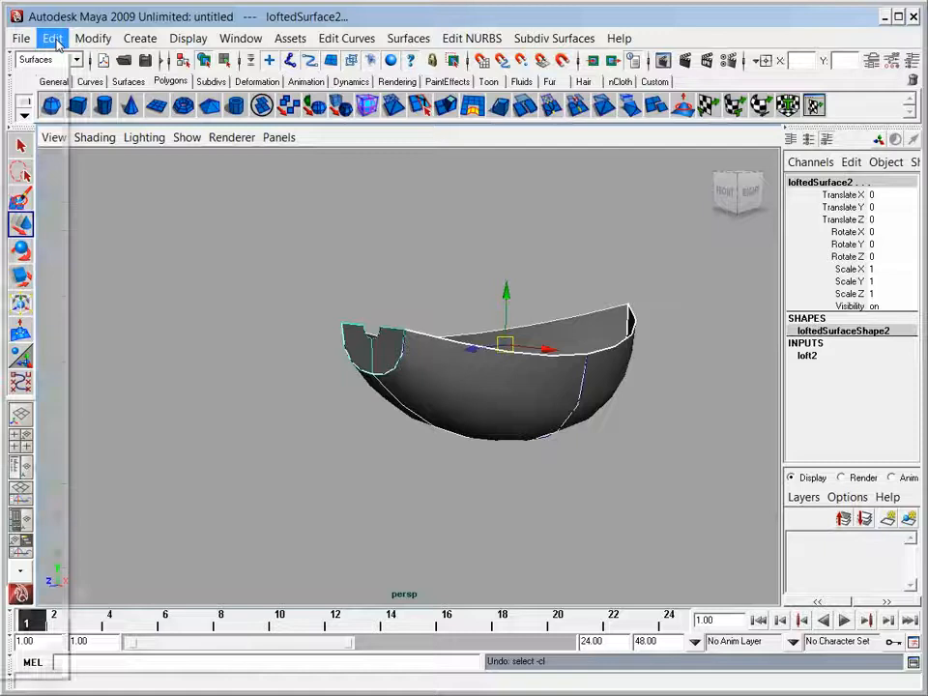
{"action": "mouse_move", "coordinate": [24, 282]}
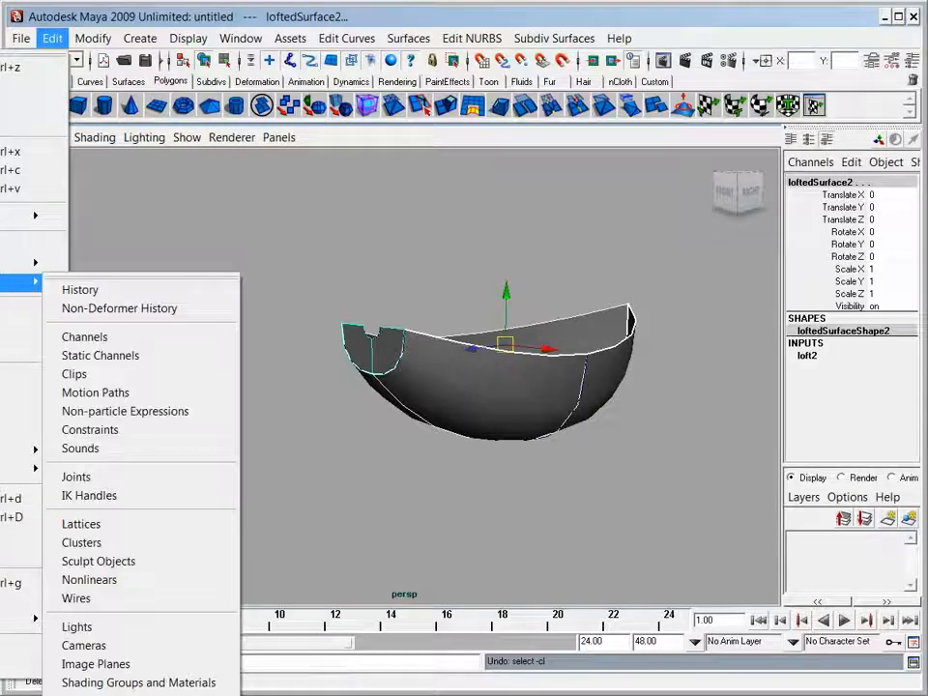
{"action": "left_click", "coordinate": [5, 584]}
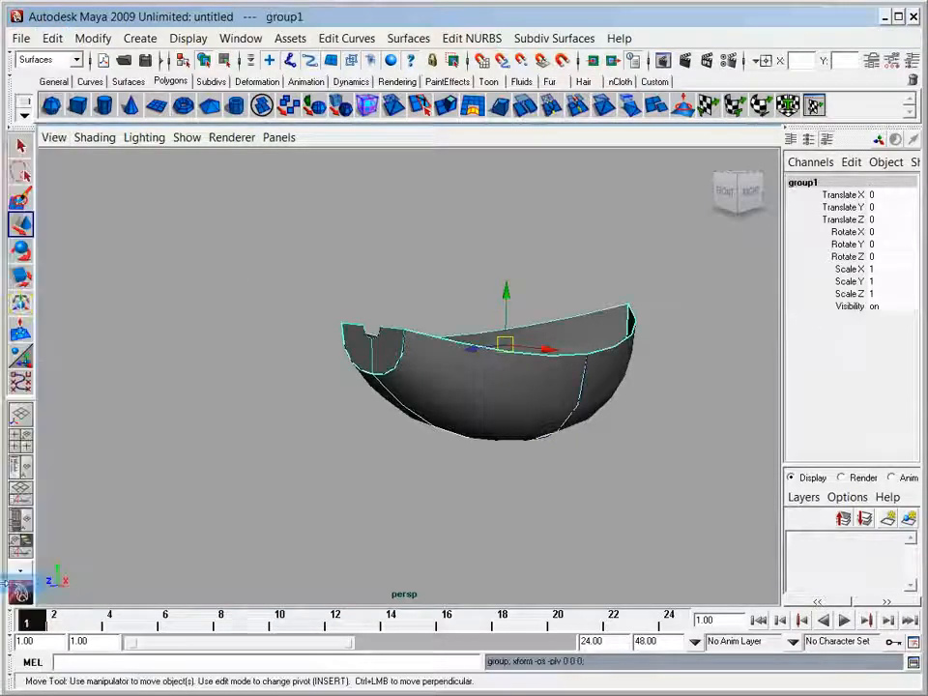
Step: Select the whole hull group through one of its surfaces and move it to about -34.76 in X, away from the source curves
{"action": "left_click", "coordinate": [522, 542]}
{"action": "left_click", "coordinate": [508, 417]}
{"action": "key", "text": "Up"}
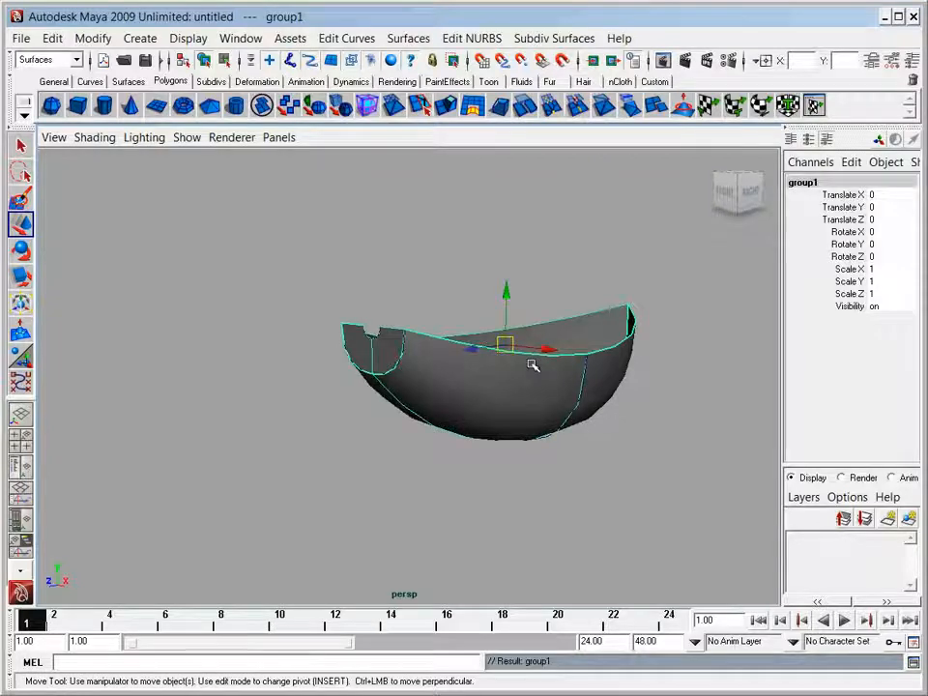
{"action": "left_click_drag", "start_coordinate": [547, 352], "coordinate": [228, 351]}
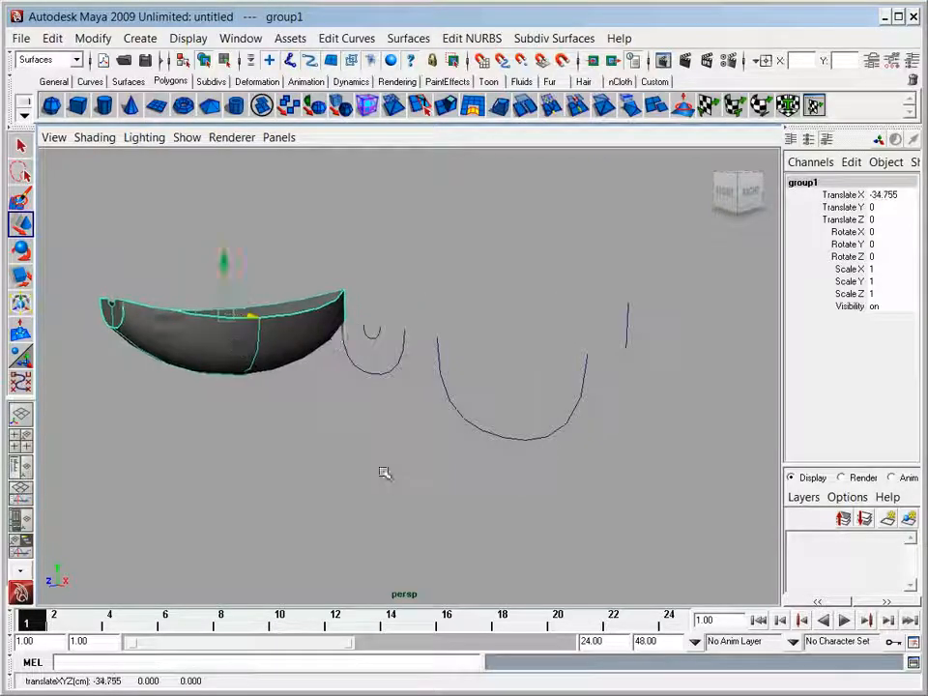
{"action": "left_click_drag", "start_coordinate": [383, 473], "coordinate": [555, 555], "text": "alt"}
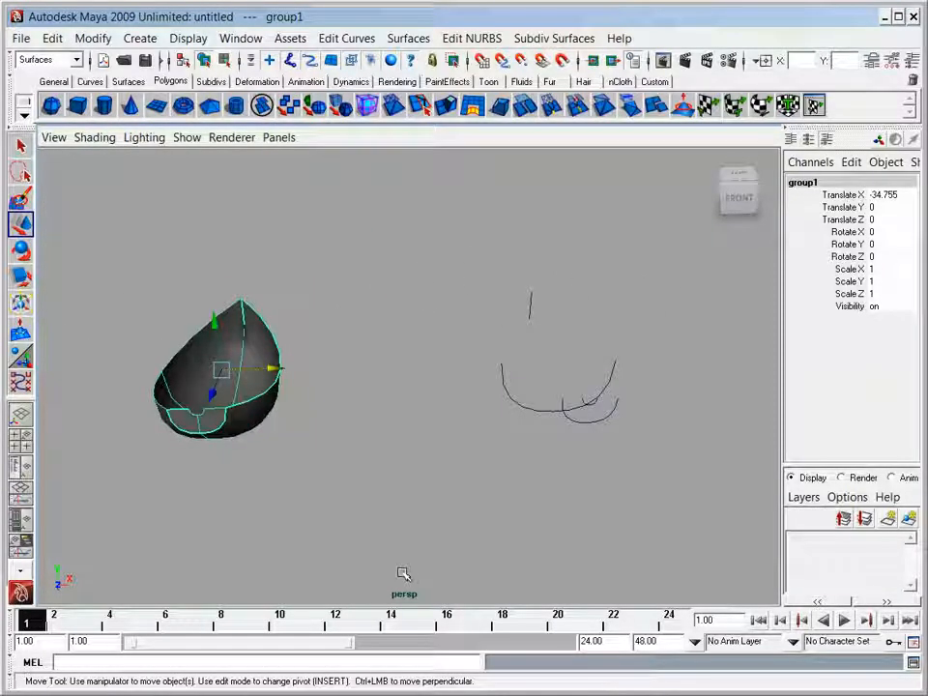